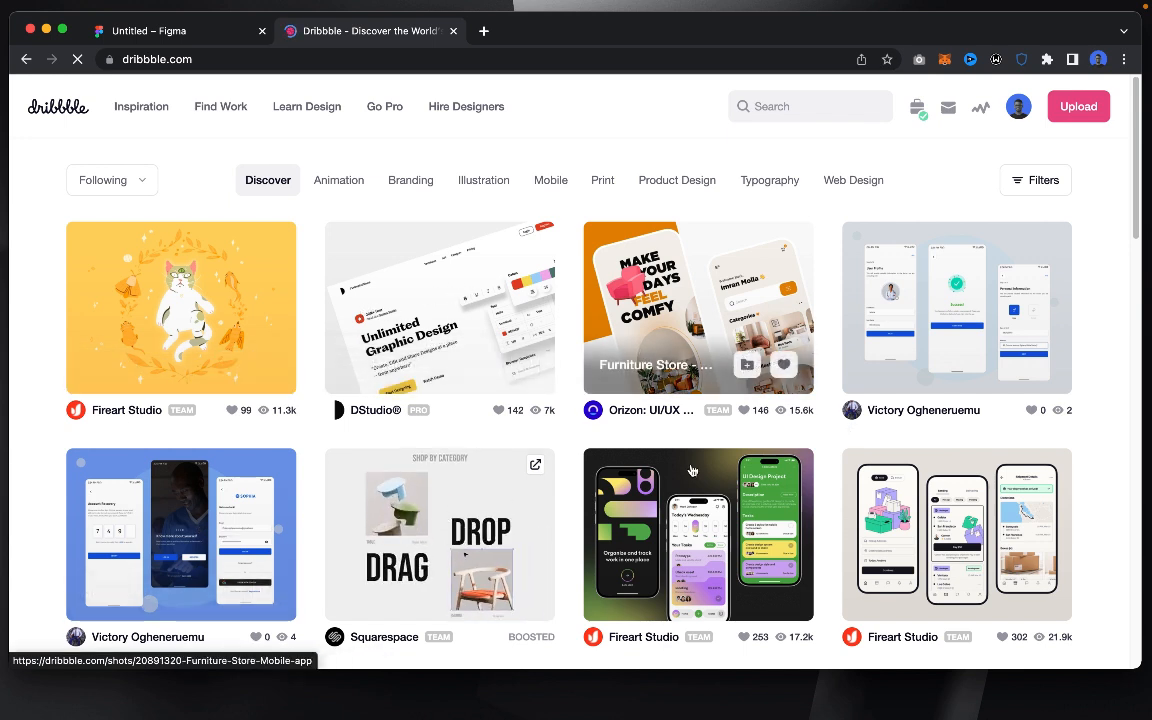
Step: Browse the Dribbble Discover feed for shot presentation ideas and compare it with the Landing Page design in Figma
scroll(783, 467, down, 1)
scroll(783, 467, down, 5)
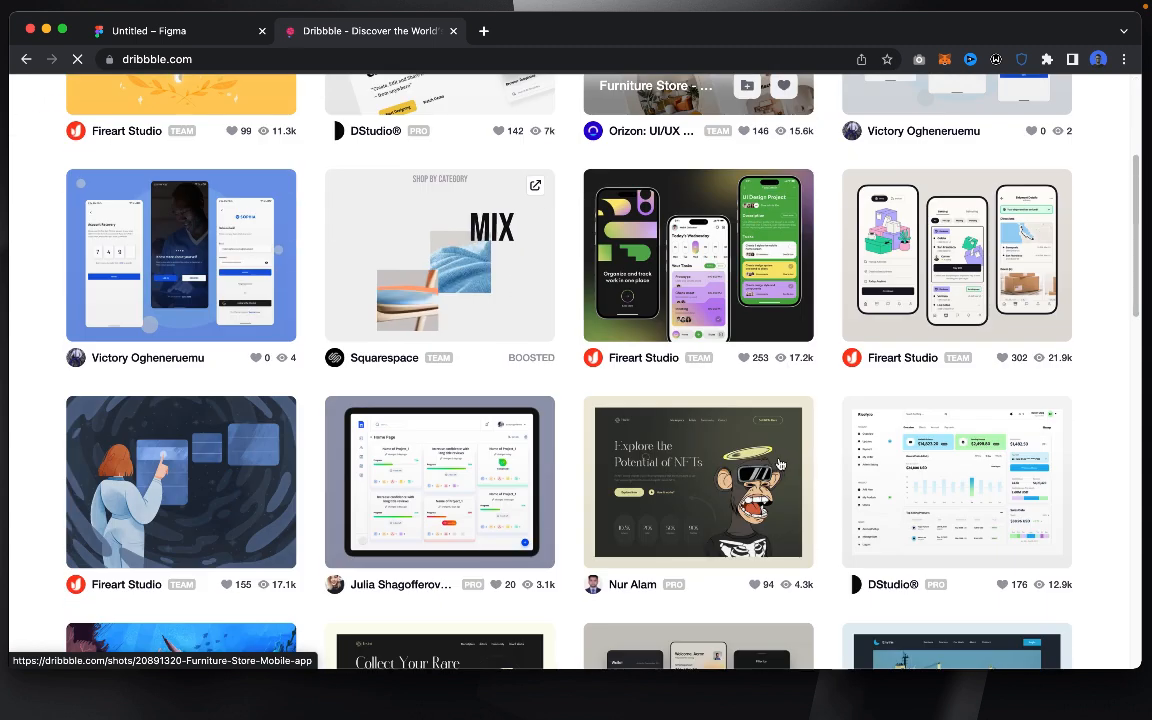
click(177, 33)
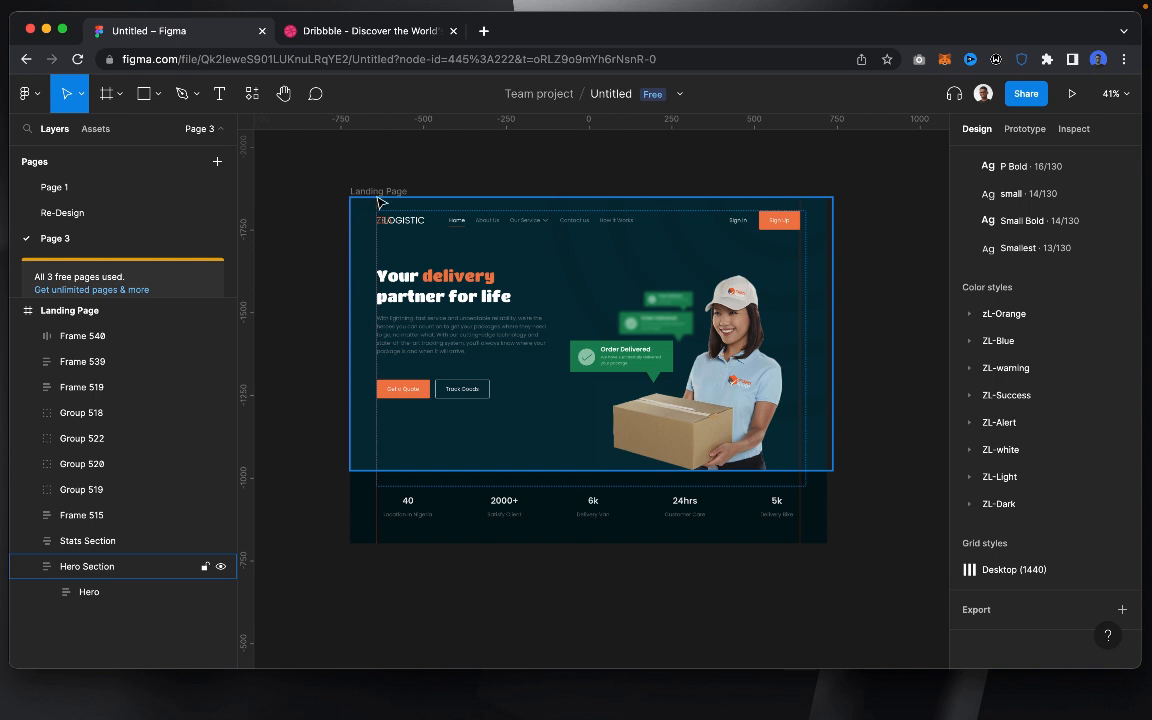
click(335, 33)
scroll(400, 300, up, 4)
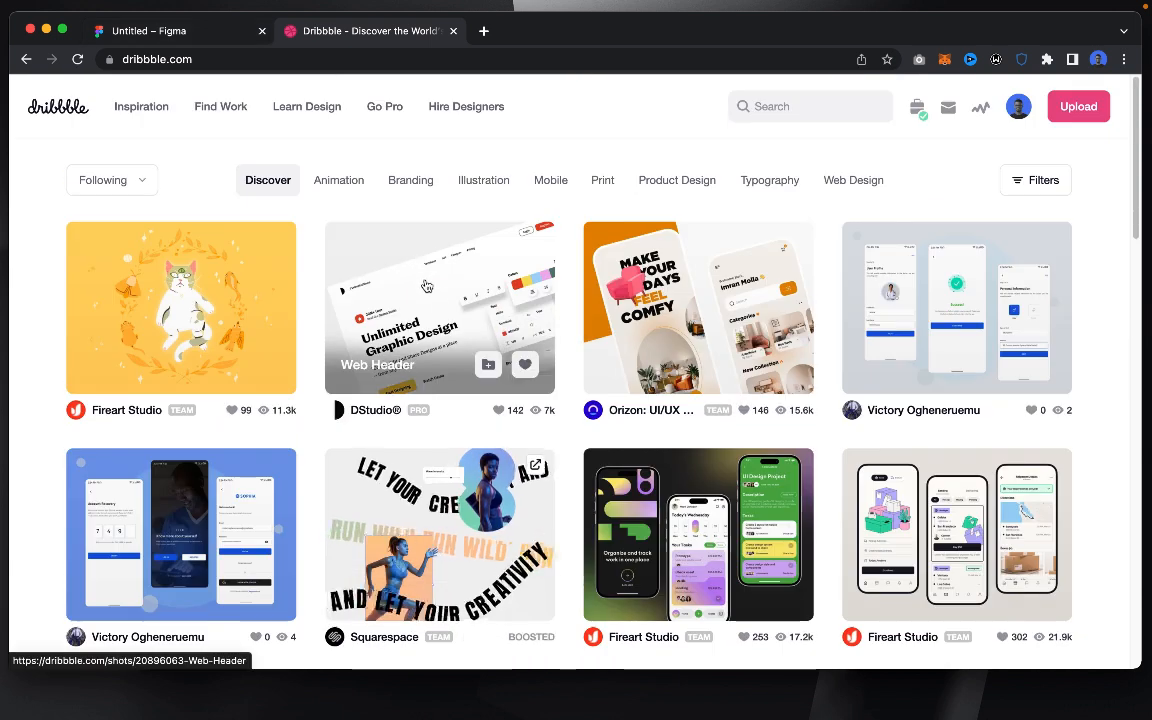
Step: In Figma, create an 800 × 600 frame below the Landing Page from the Dribbble shot HD social media preset
click(185, 33)
scroll(403, 381, down, 5)
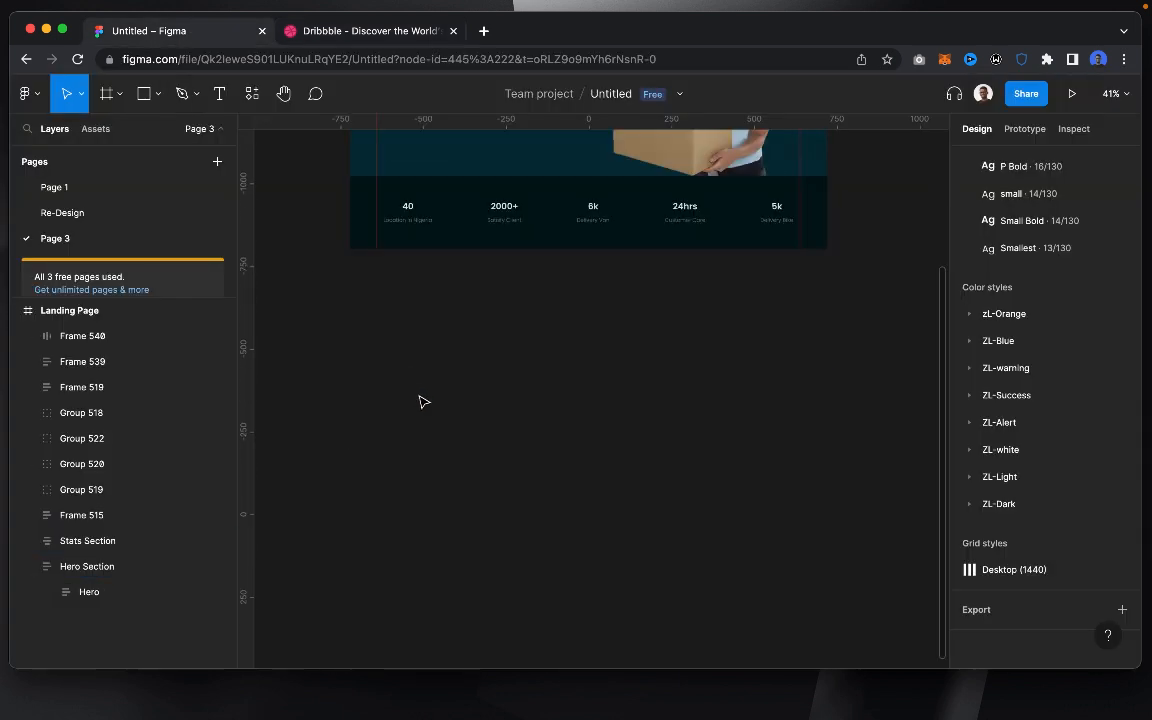
key(f)
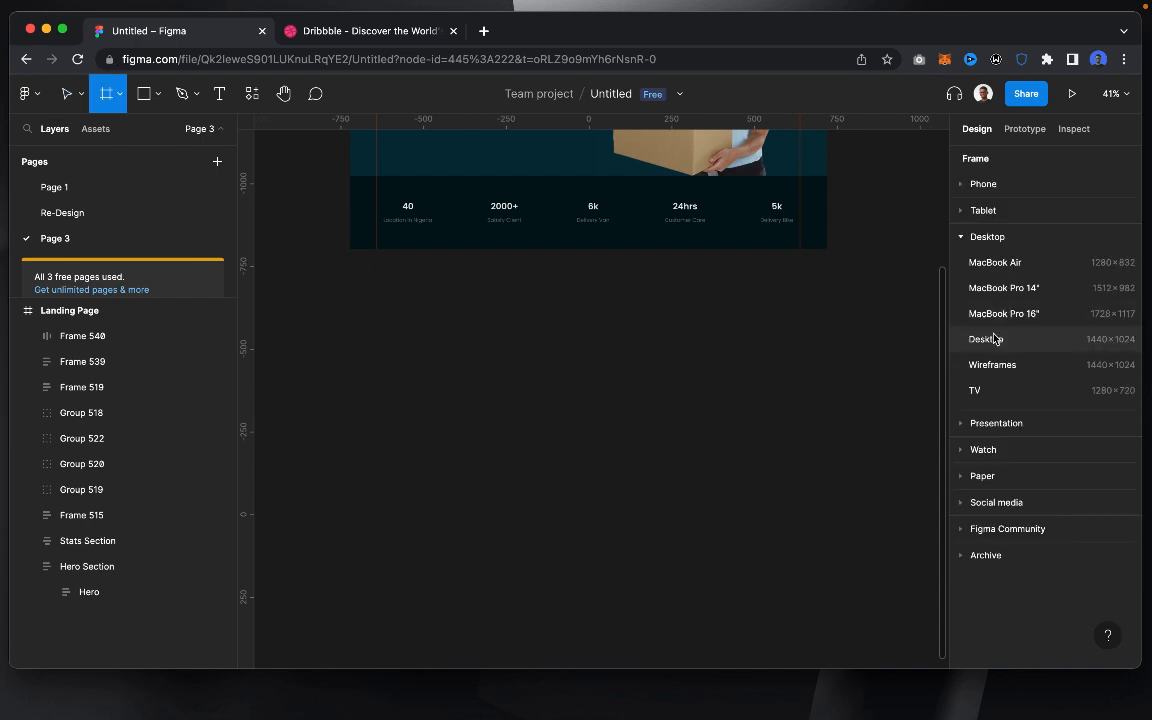
click(990, 243)
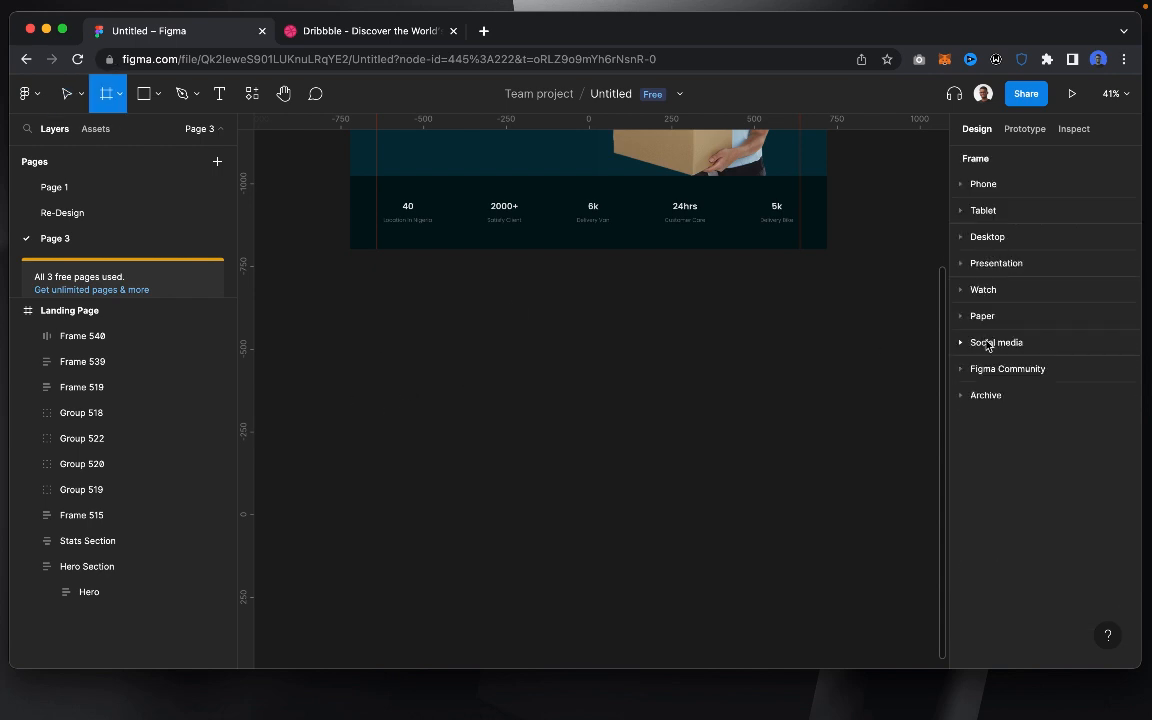
click(987, 343)
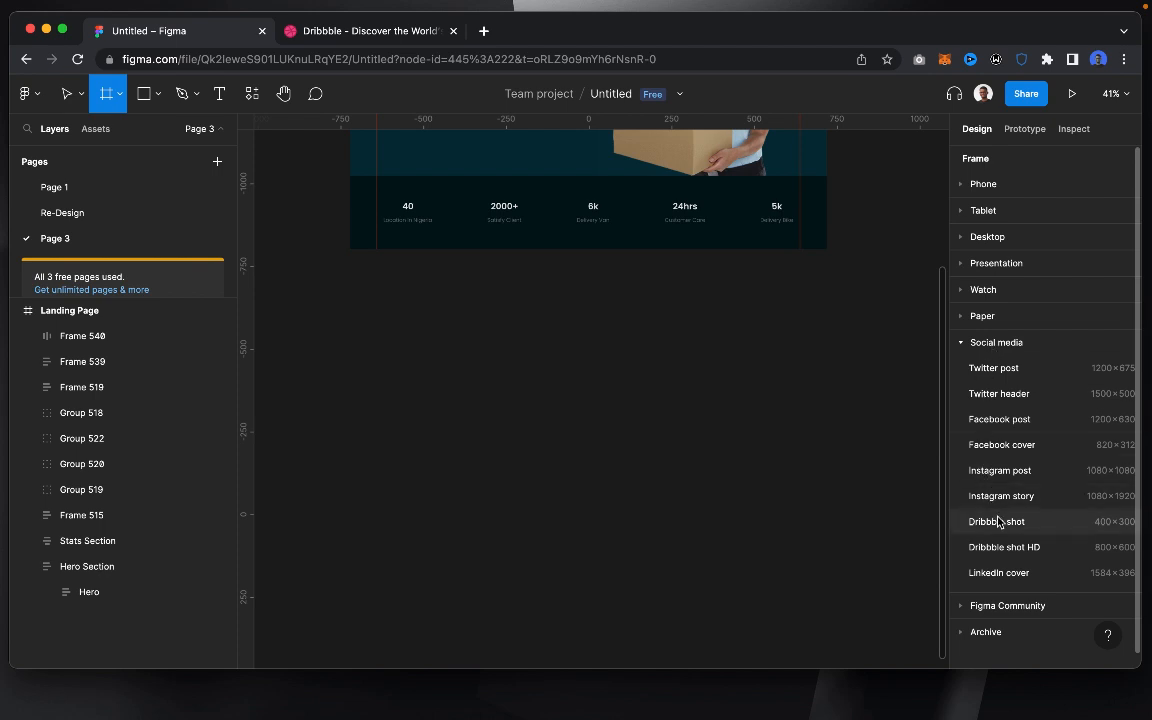
click(1013, 548)
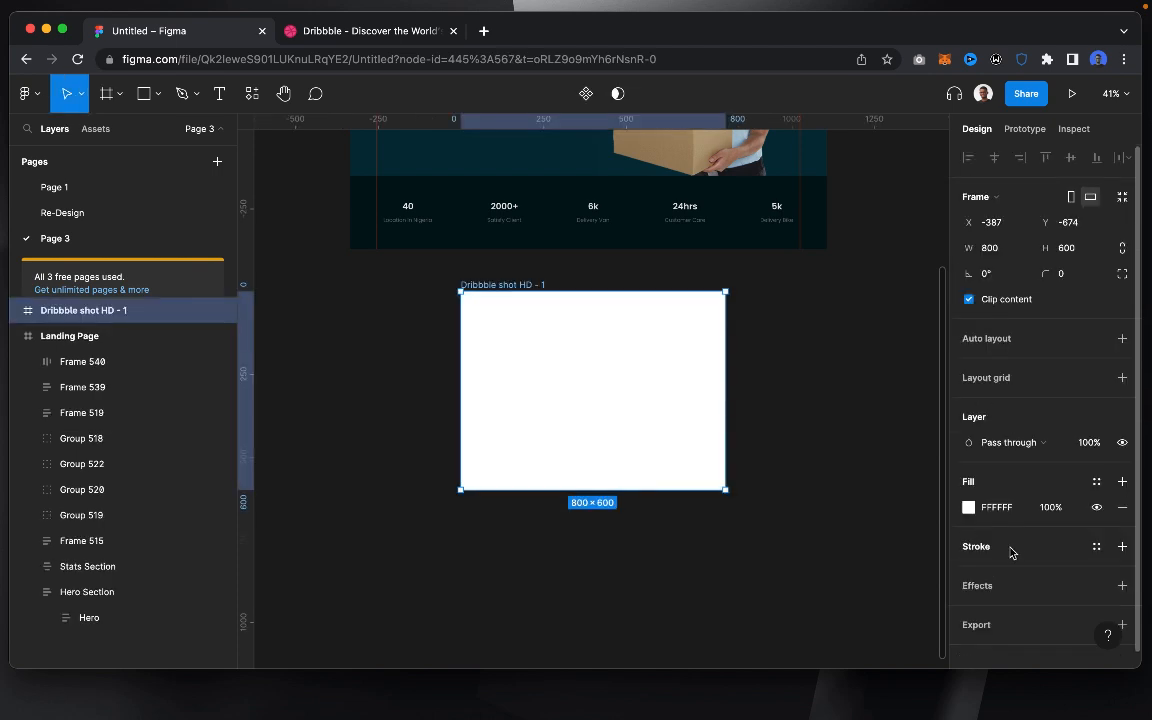
Step: Add a 1x PNG export setting to the Landing Page frame
scroll(620, 435, up, 2)
scroll(585, 500, up, 4)
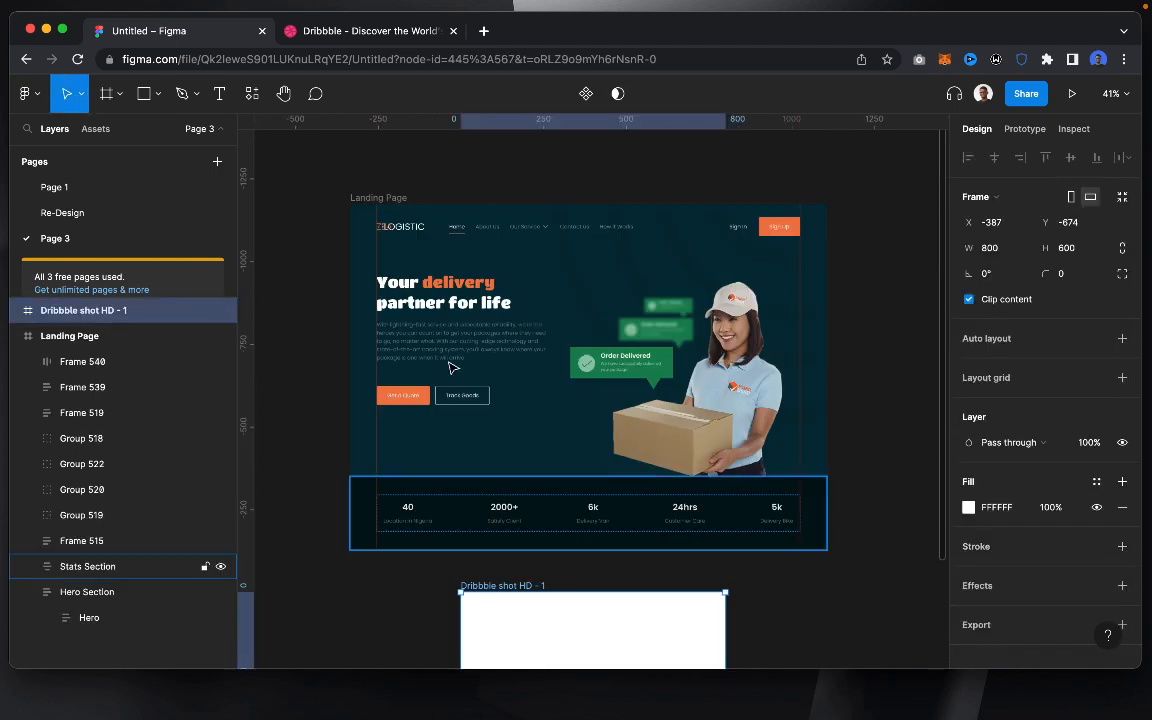
click(395, 197)
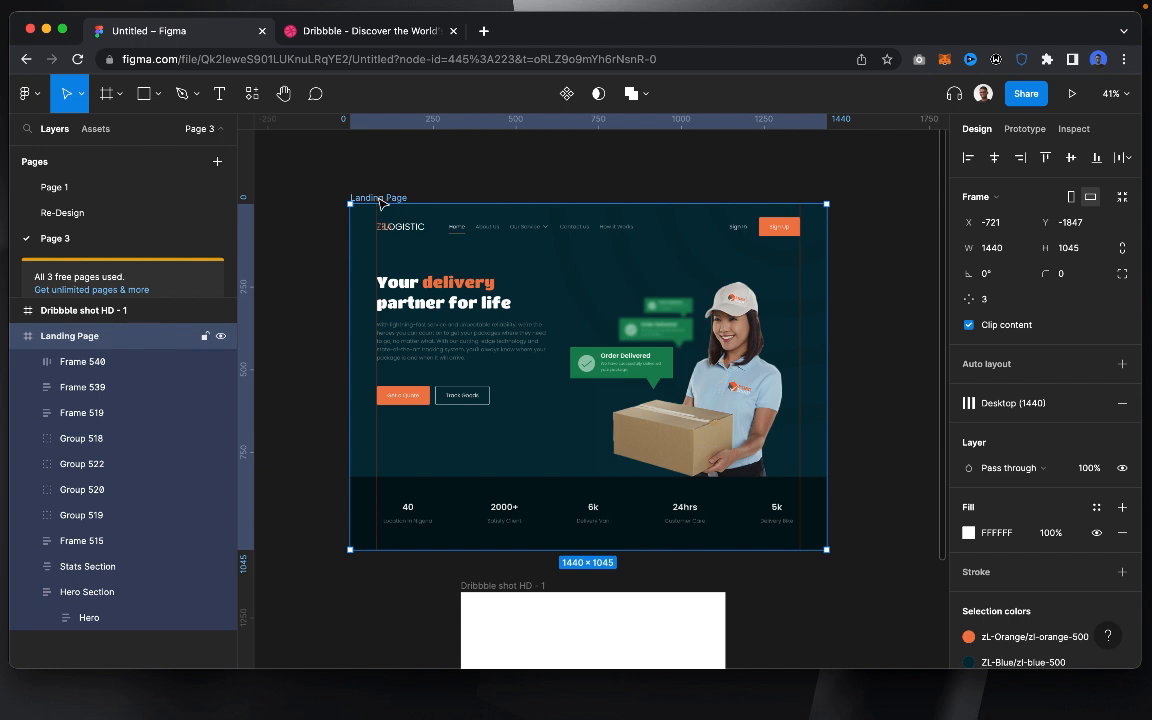
scroll(1000, 500, down, 5)
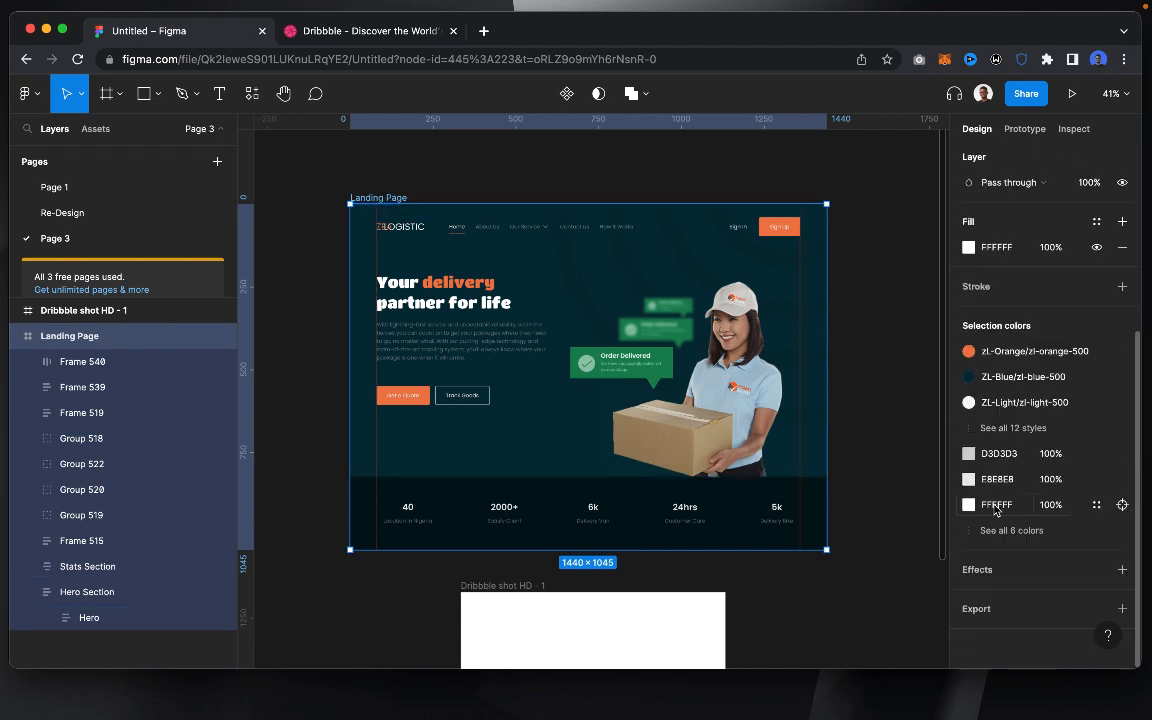
click(1122, 610)
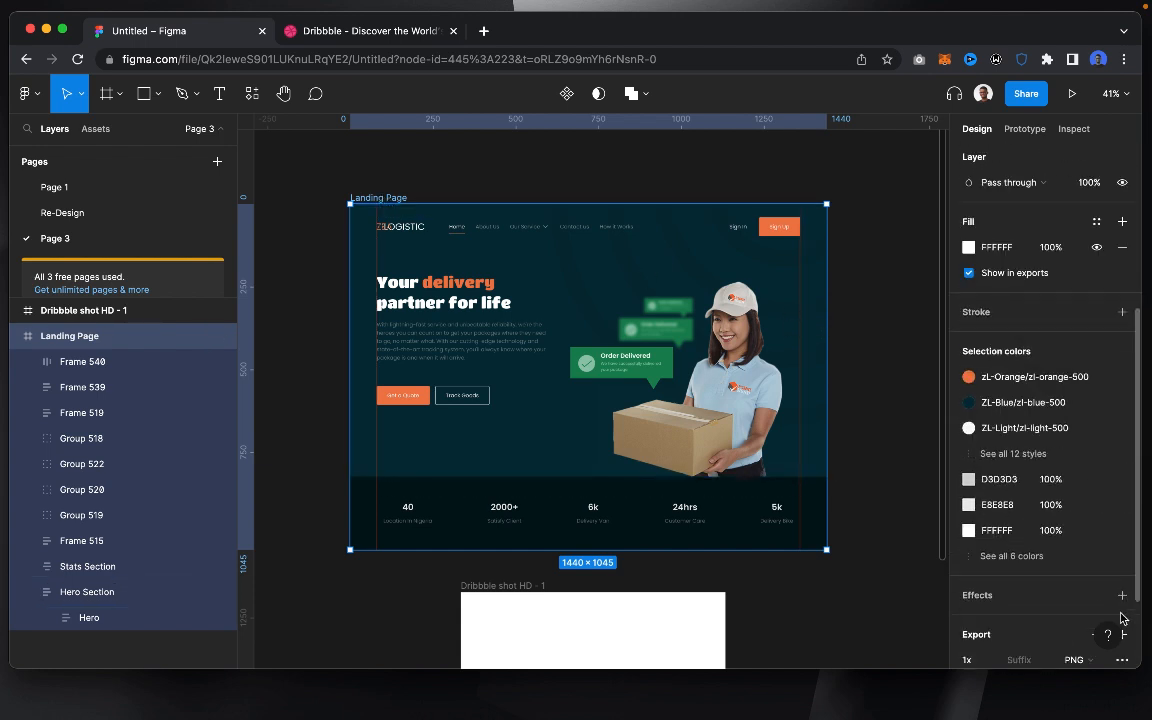
Step: Copy the Landing Page frame as a PNG and paste the image onto the canvas
right_click(403, 199)
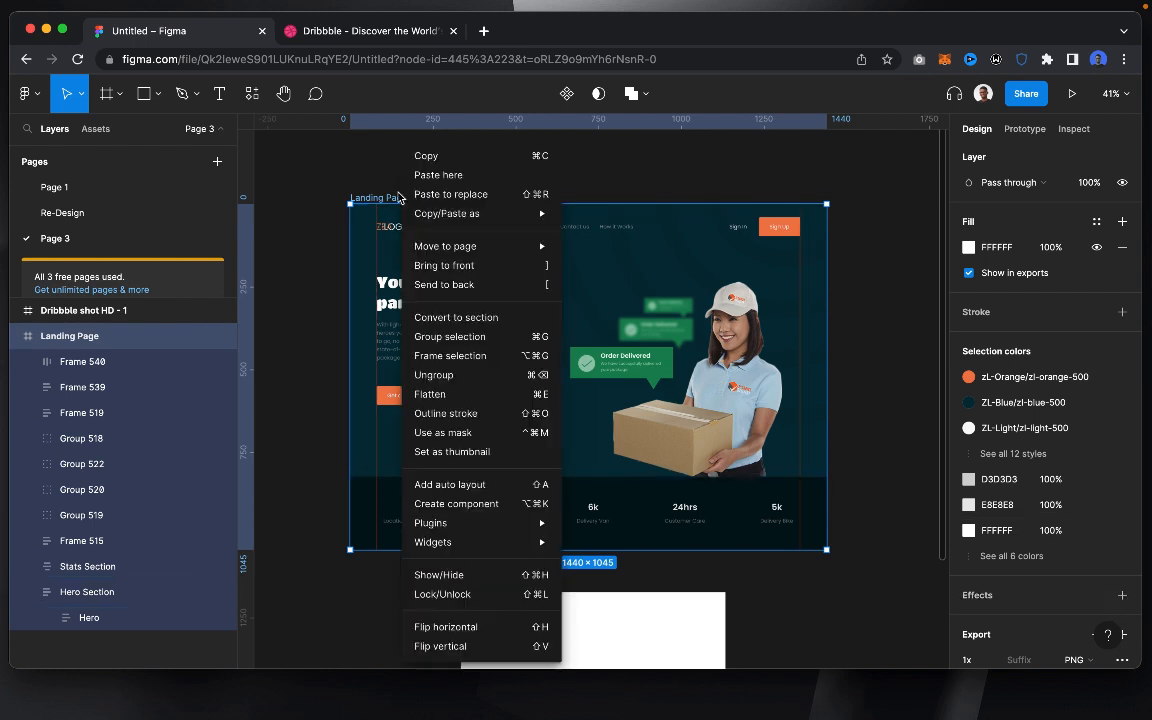
mouse_move(470, 213)
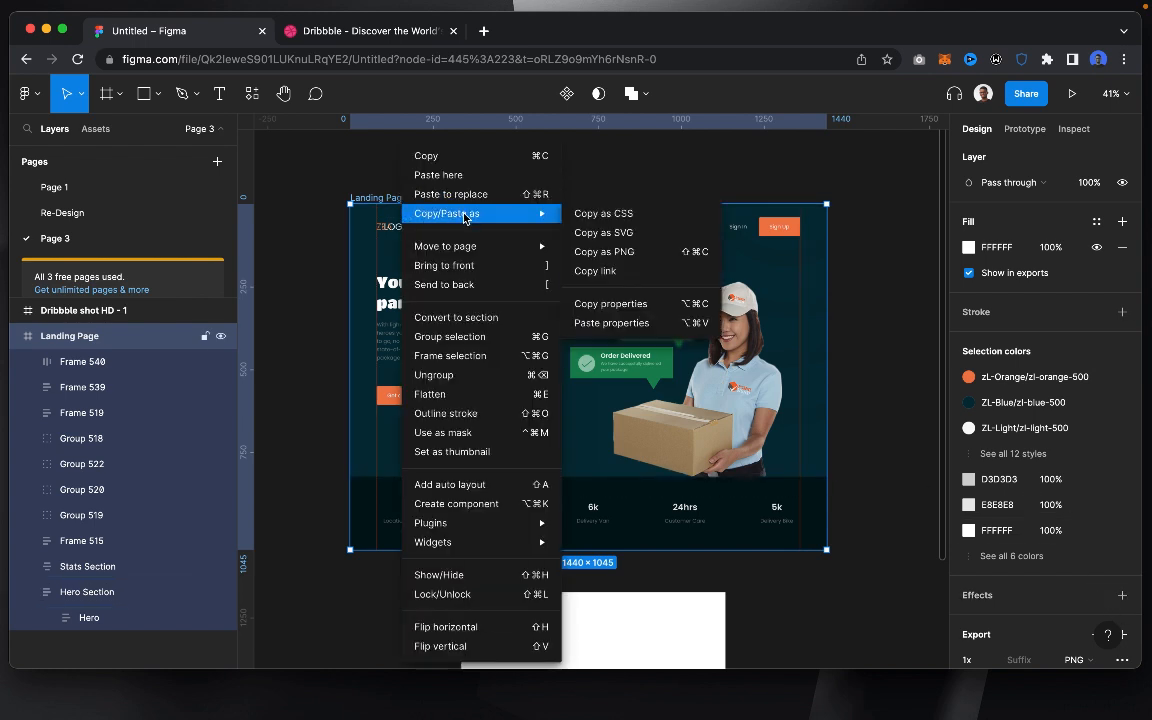
click(599, 251)
scroll(603, 269, down, 8)
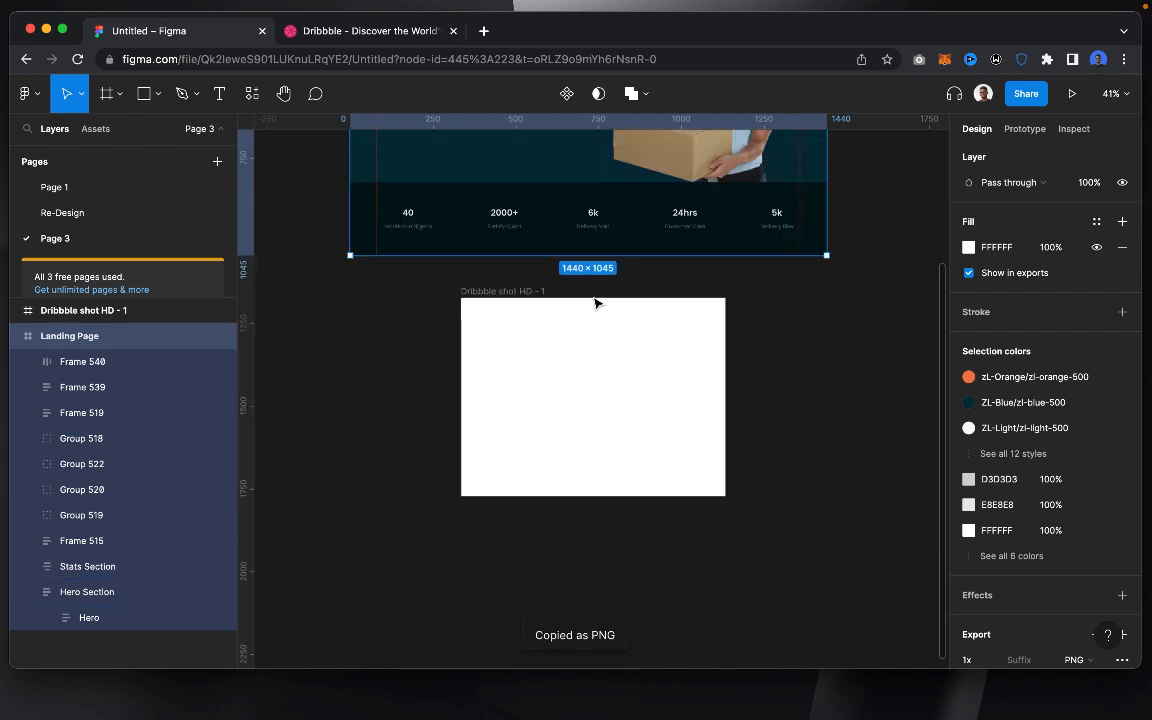
click(575, 453)
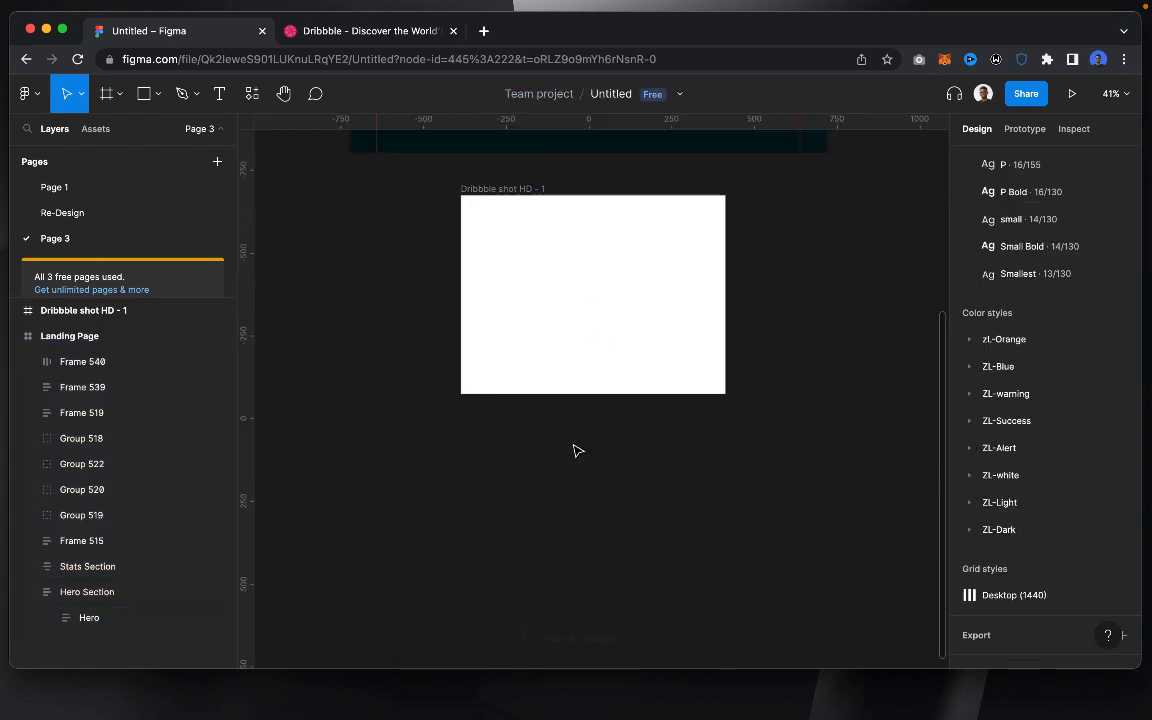
key(ctrl+v)
Step: Move the pasted image into the Dribbble shot HD frame and scale it to about 706 × 513
drag(831, 562, 531, 346)
drag(422, 296, 583, 319)
scroll(700, 345, up, 5)
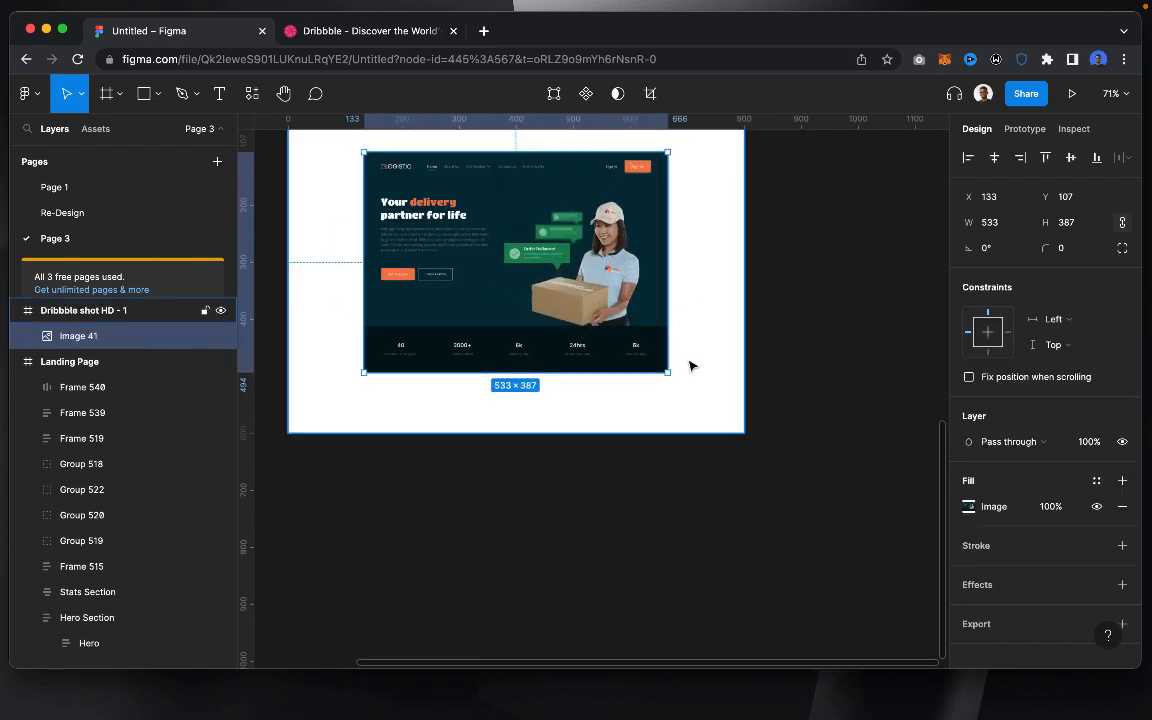
drag(668, 372, 766, 445)
scroll(766, 445, up, 3)
scroll(484, 184, down, 2)
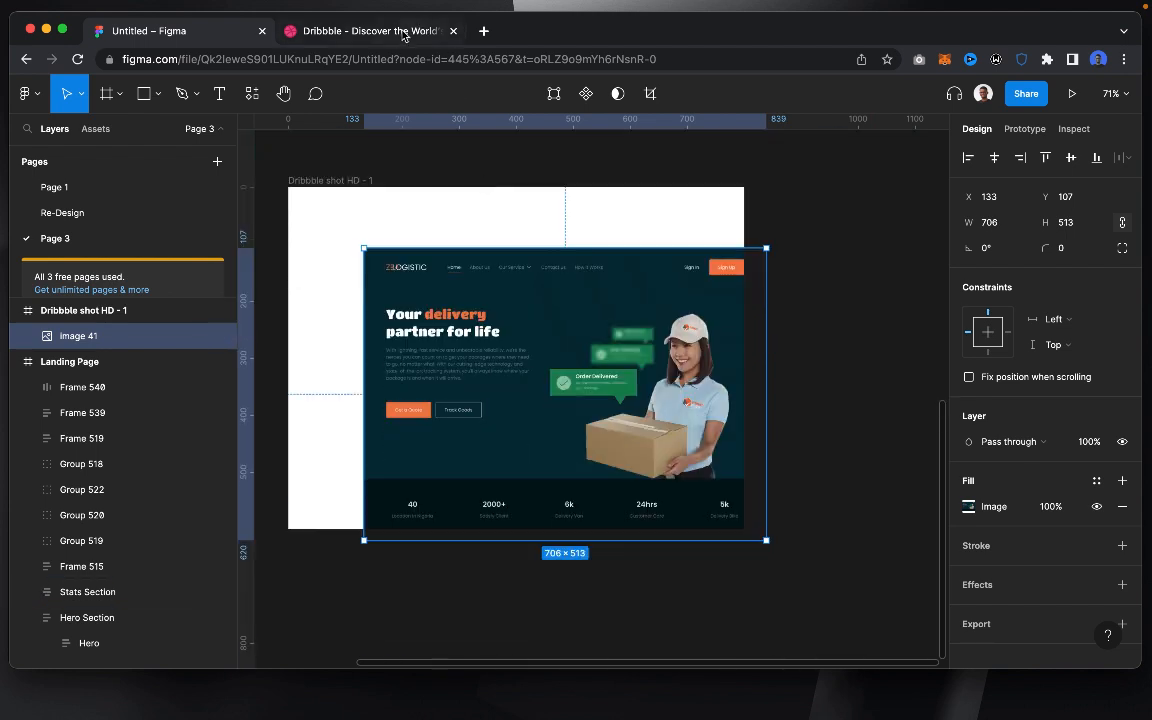
Step: Check the tilted web header shot on Dribbble, then rotate the Figma image about 11° and enlarge it to about 796 × 578
click(370, 30)
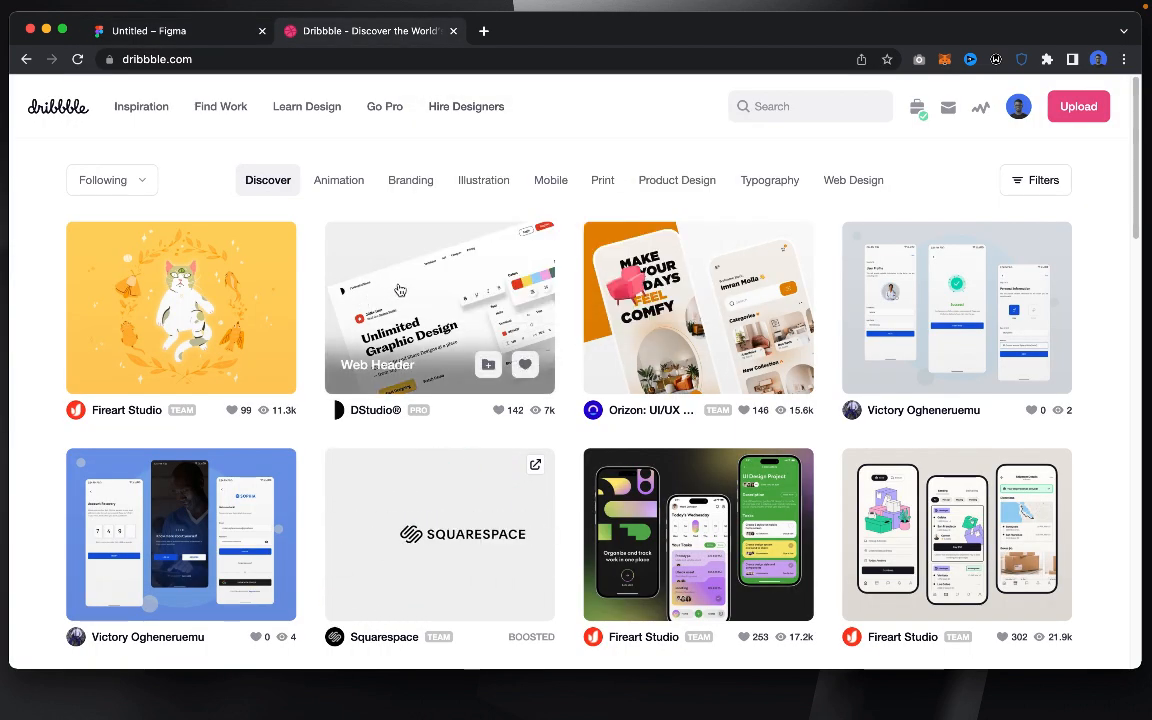
click(176, 32)
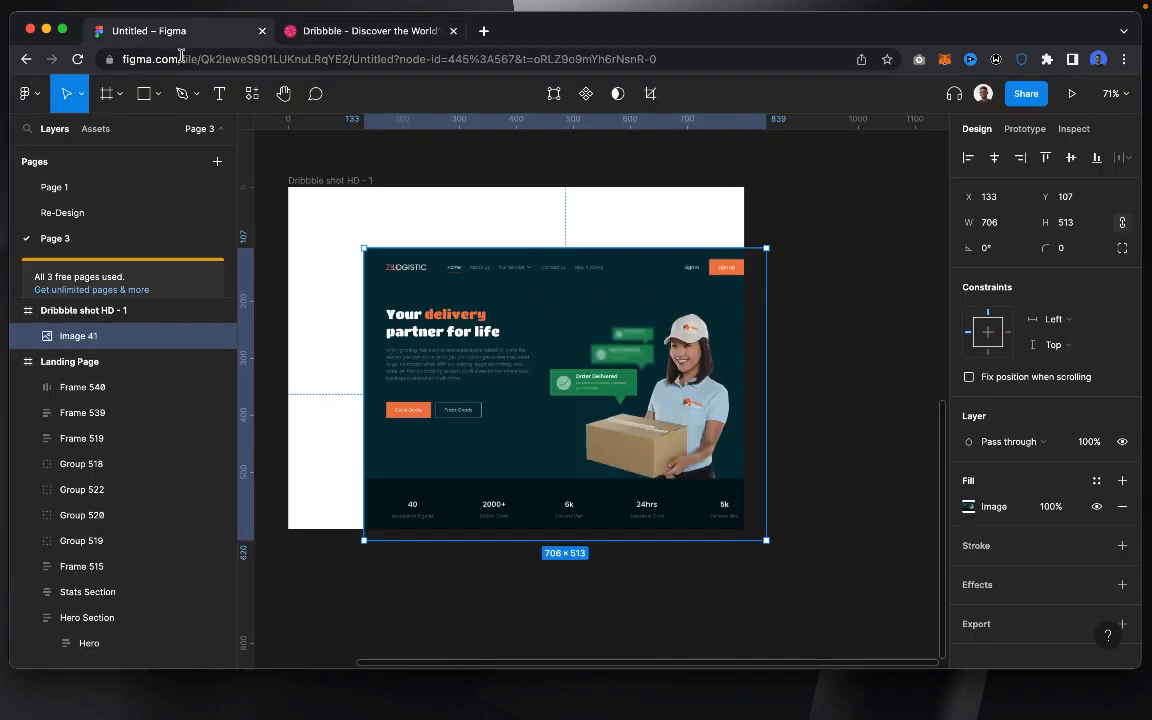
drag(360, 237, 277, 261)
drag(460, 358, 468, 359)
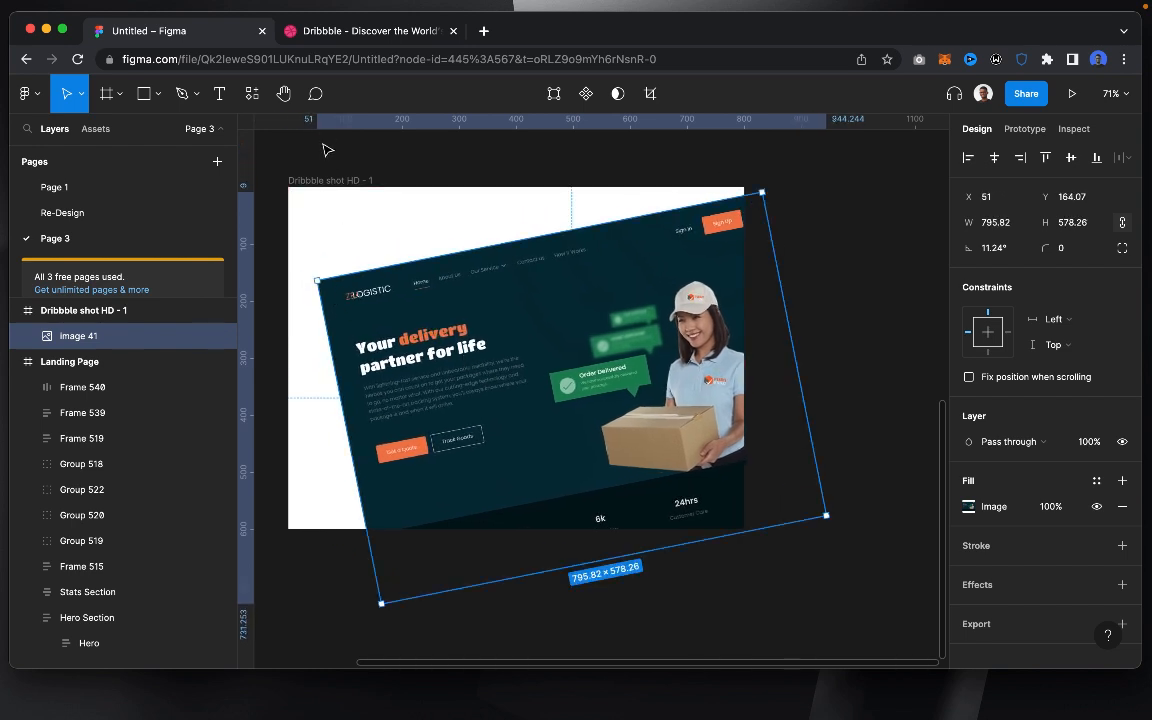
Step: Fill the Dribbble shot HD frame's background with light grey CBCBCB at 80% opacity
click(321, 180)
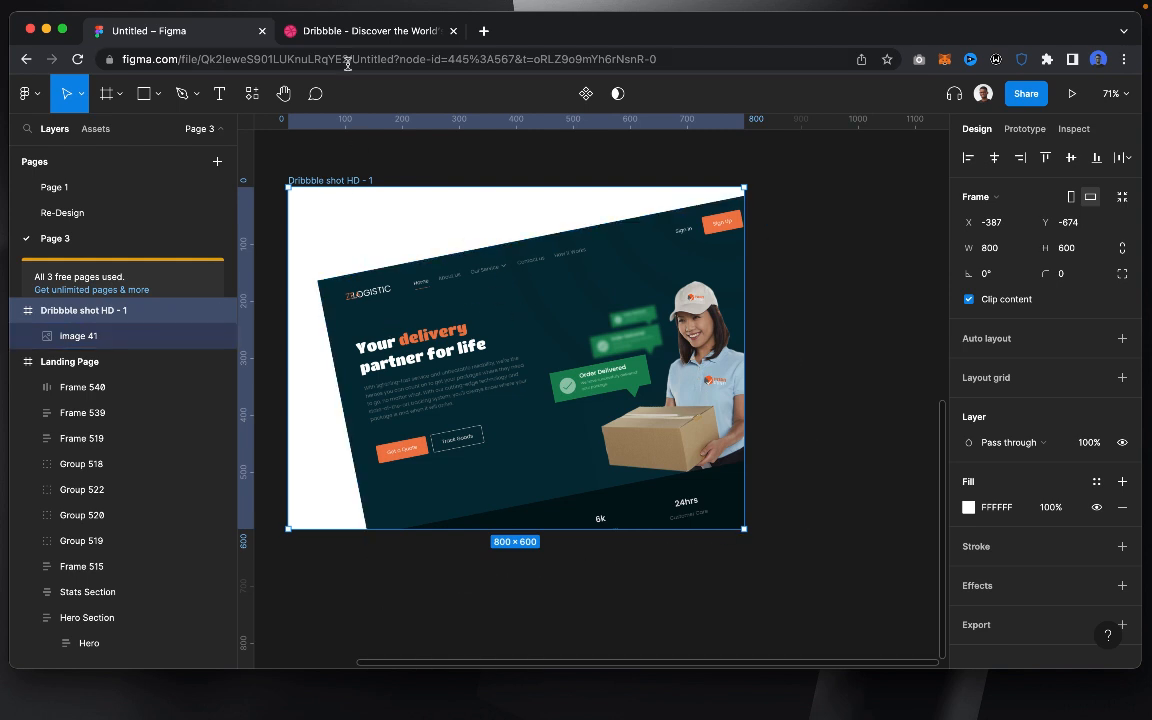
click(345, 31)
mouse_move(197, 84)
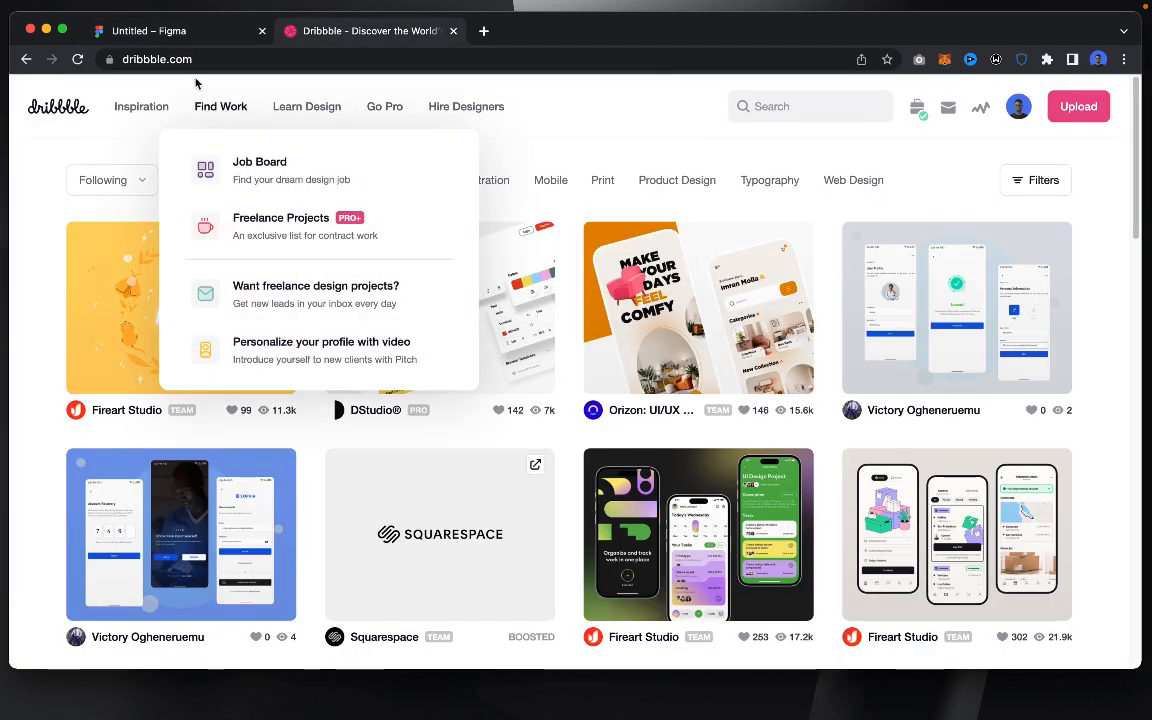
click(150, 31)
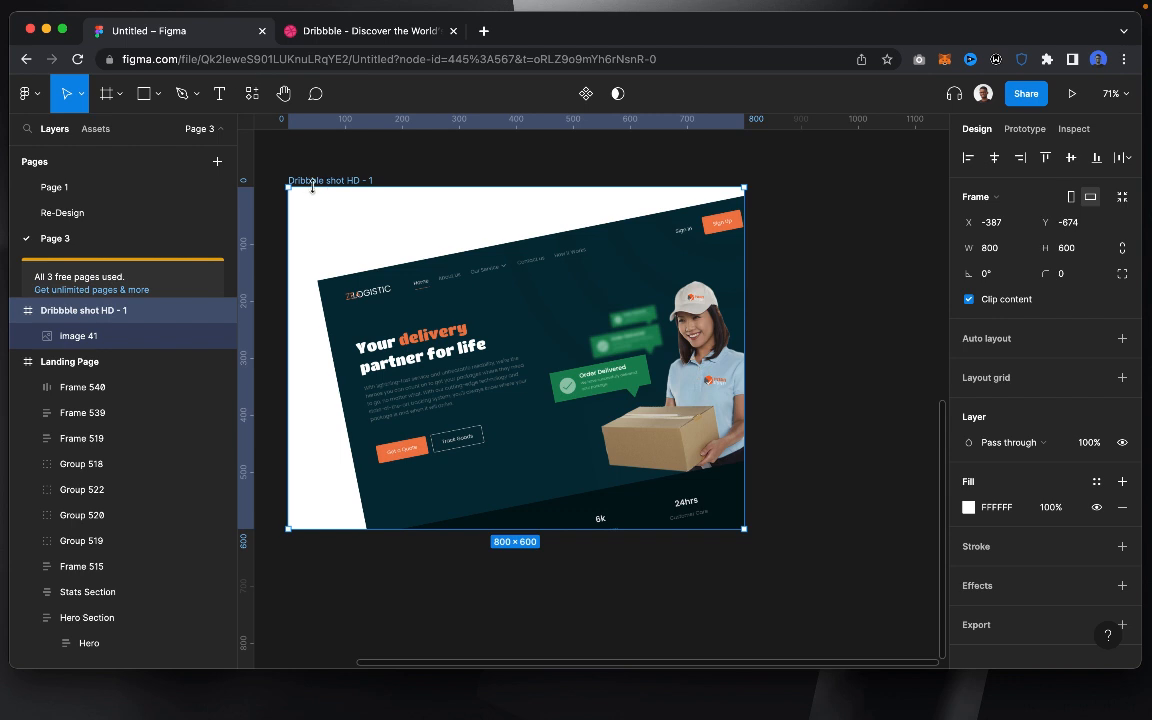
click(968, 508)
click(796, 592)
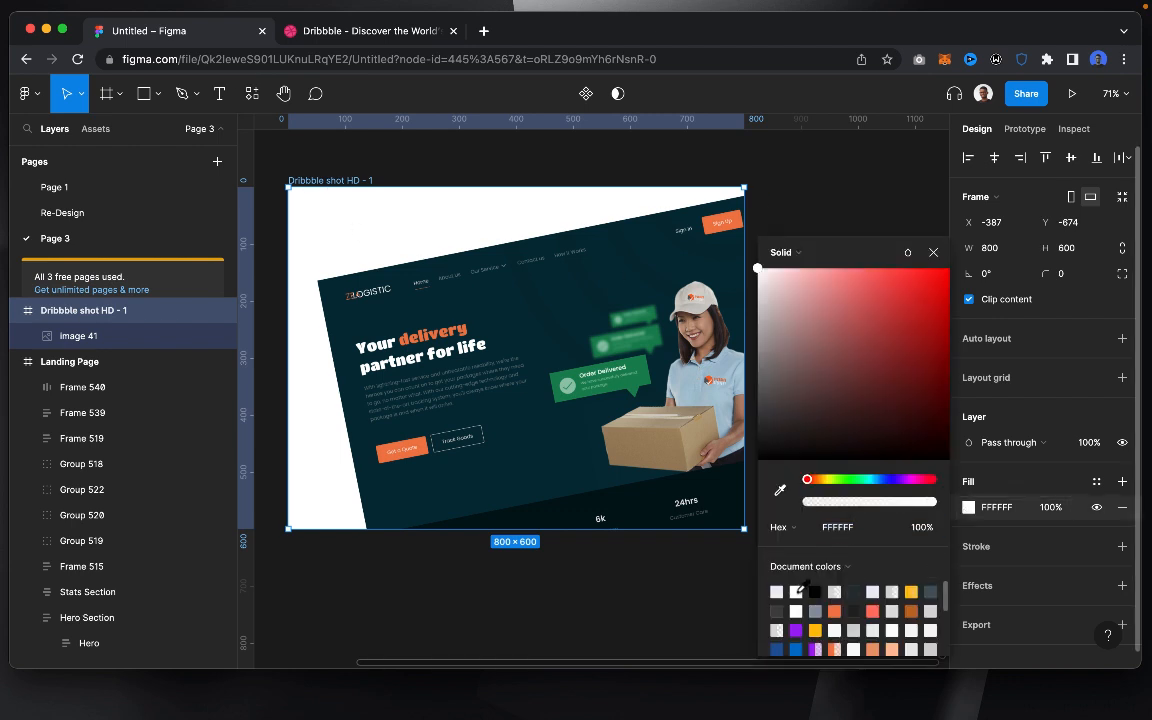
click(911, 592)
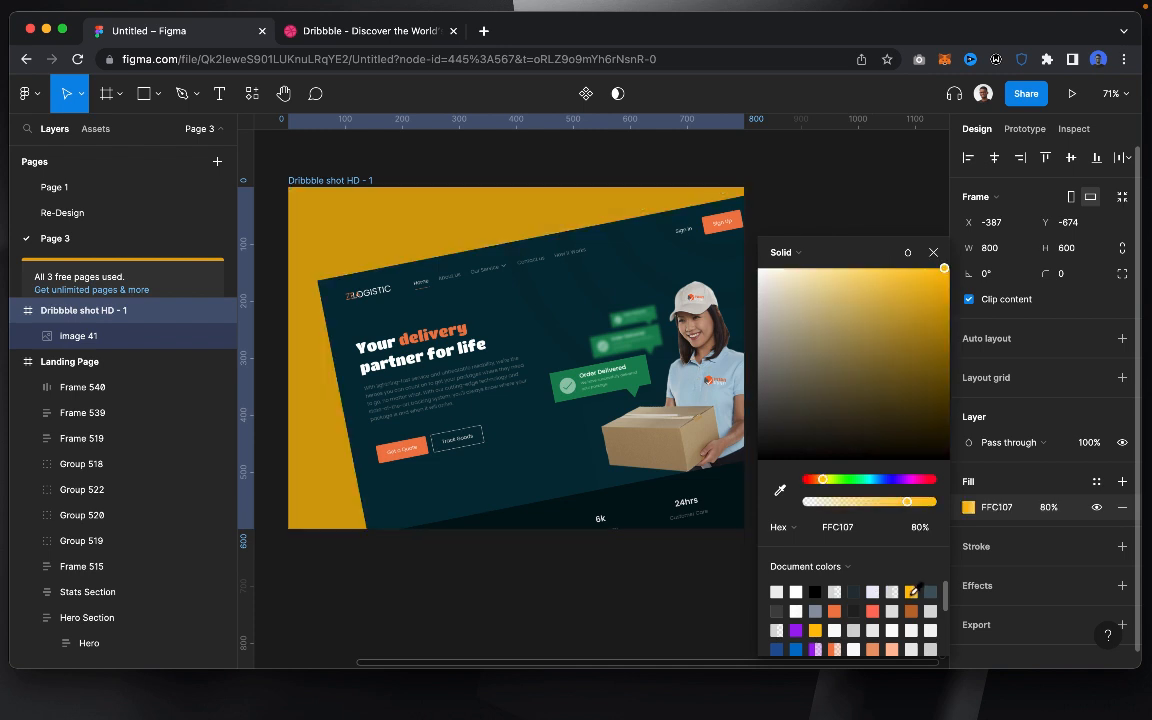
drag(944, 268, 738, 320)
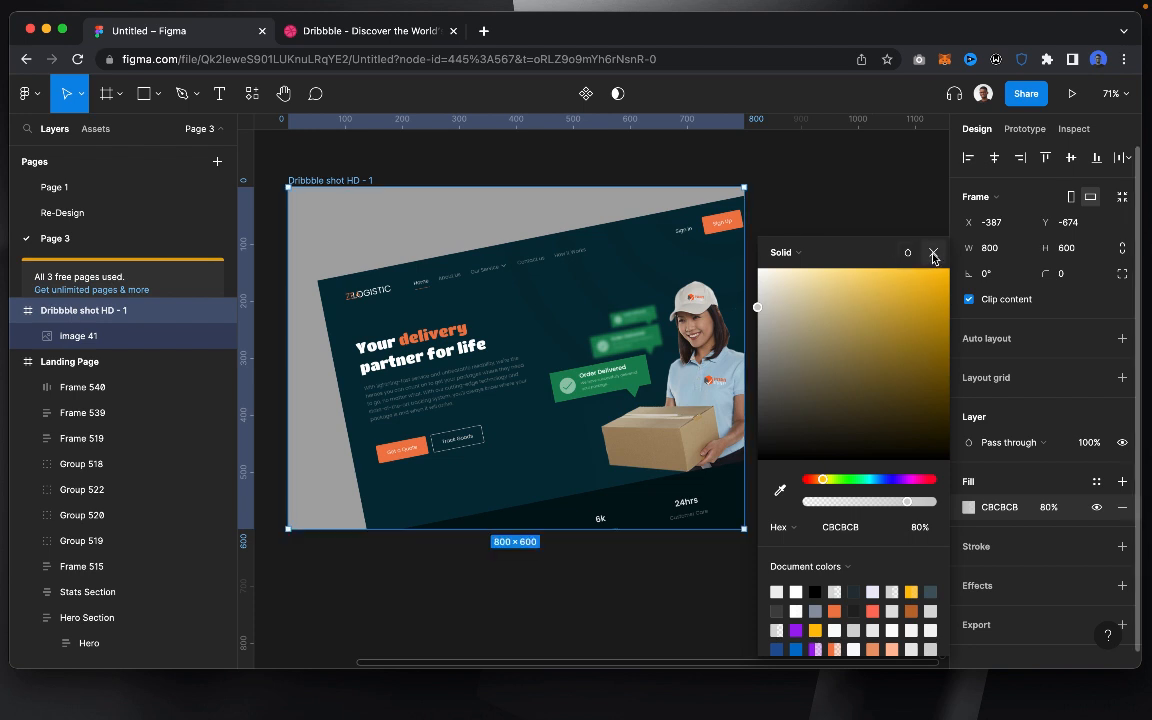
click(933, 252)
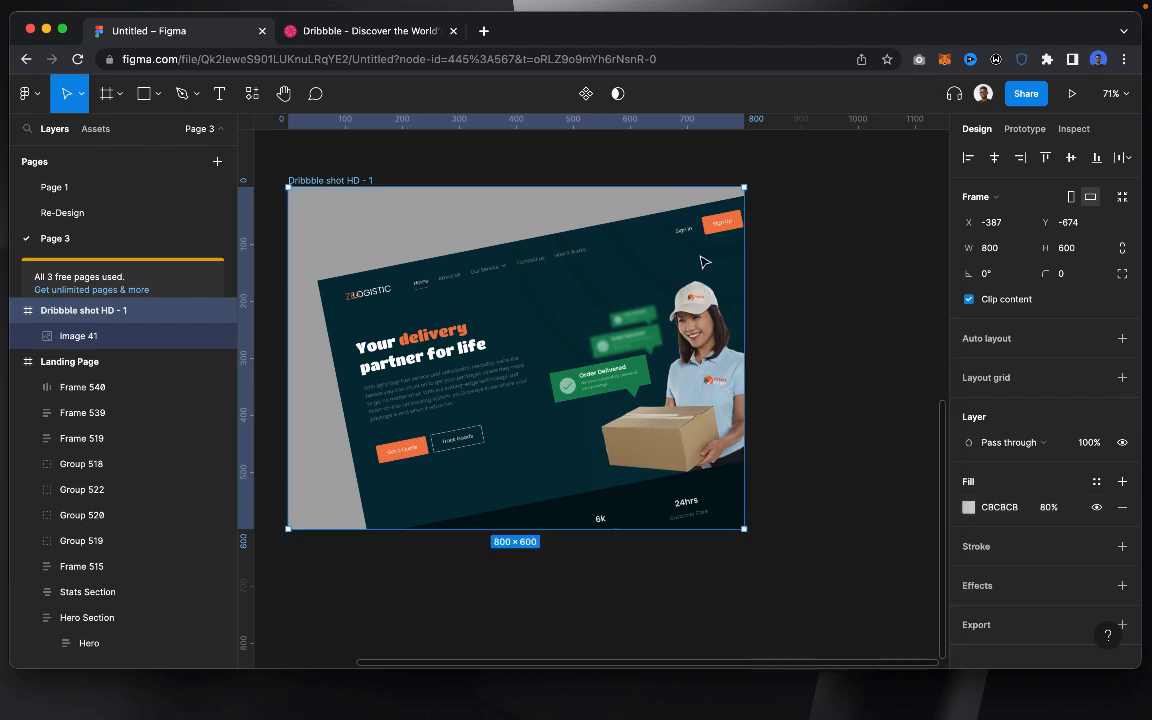
Step: Export the Landing Page frame as a PNG at 3x scale
click(804, 286)
scroll(802, 286, up, 4)
scroll(797, 295, down, 3)
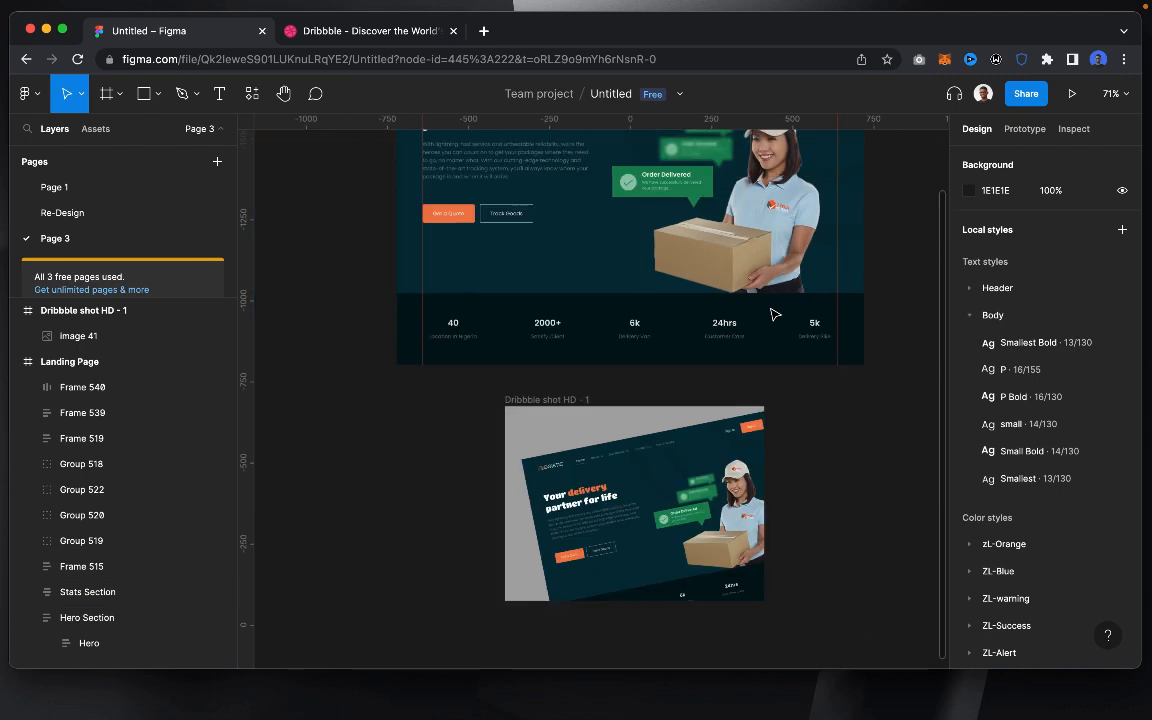
scroll(771, 314, up, 2)
scroll(470, 245, up, 2)
click(436, 229)
click(436, 229)
scroll(1042, 450, down, 5)
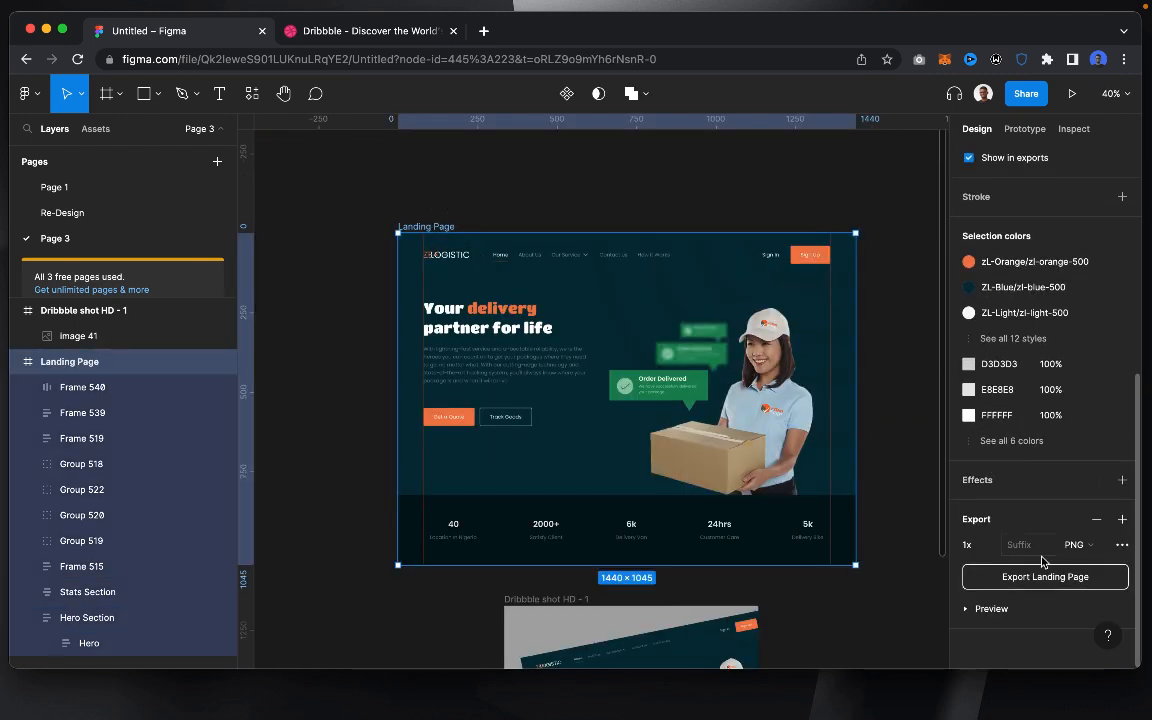
click(972, 545)
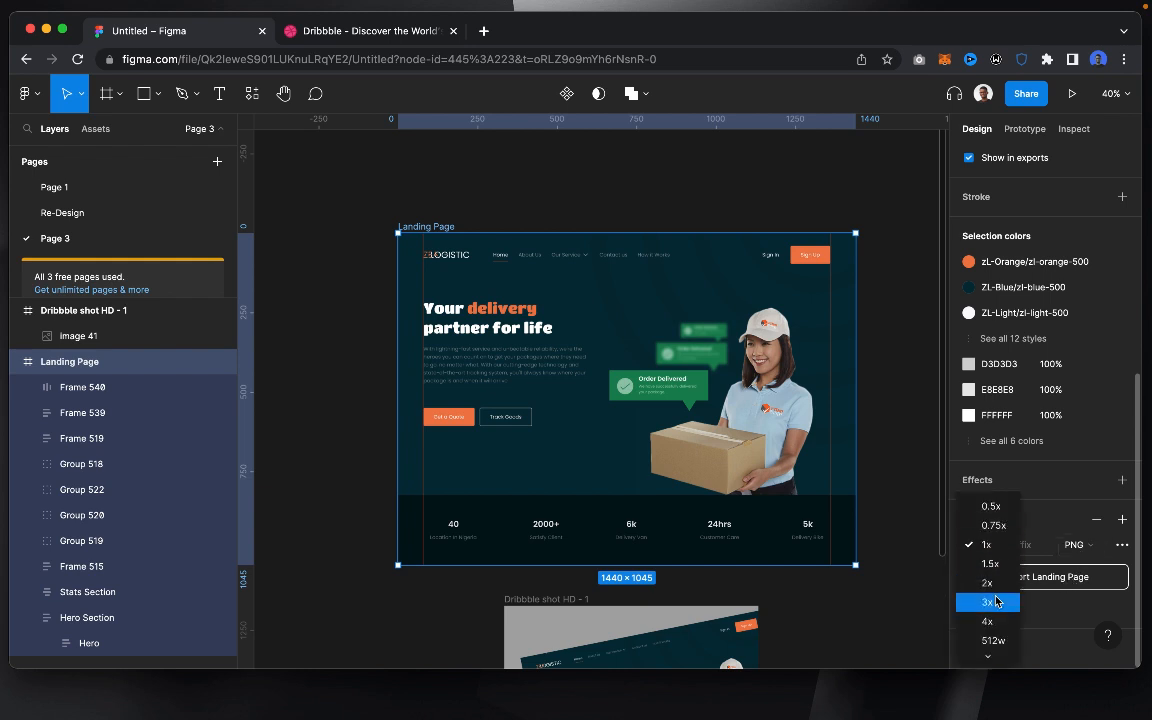
click(995, 600)
click(1024, 576)
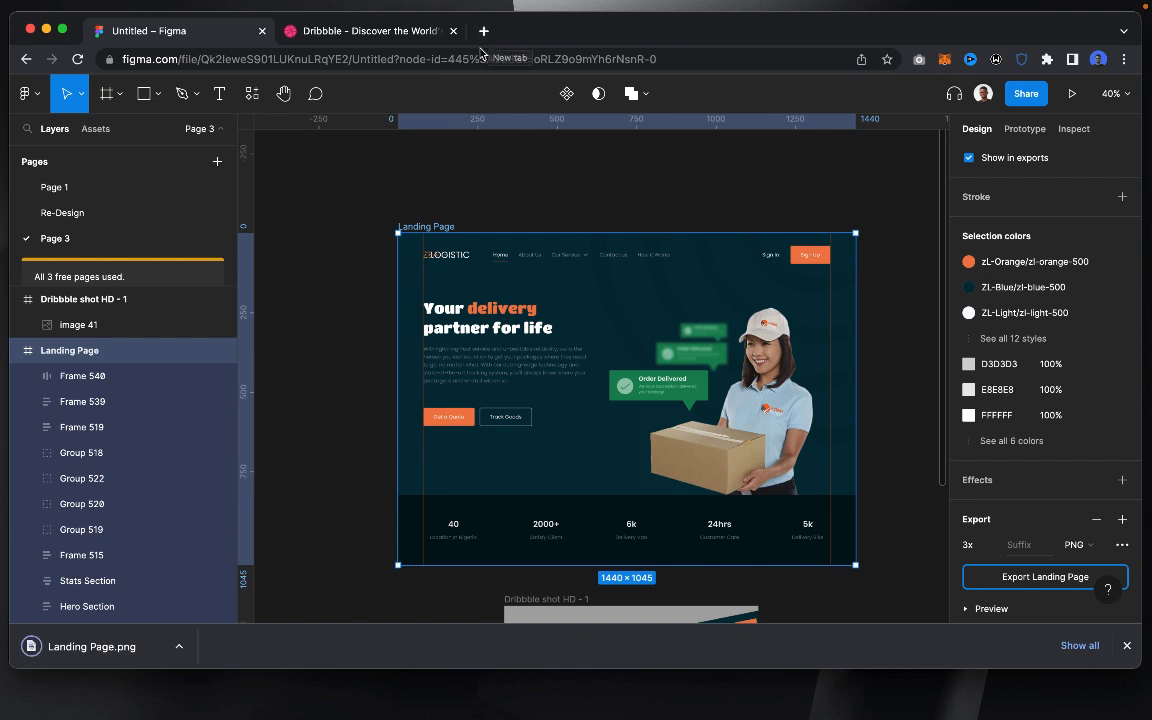
Step: Open the shots.so mockup website in a new browser tab
click(485, 32)
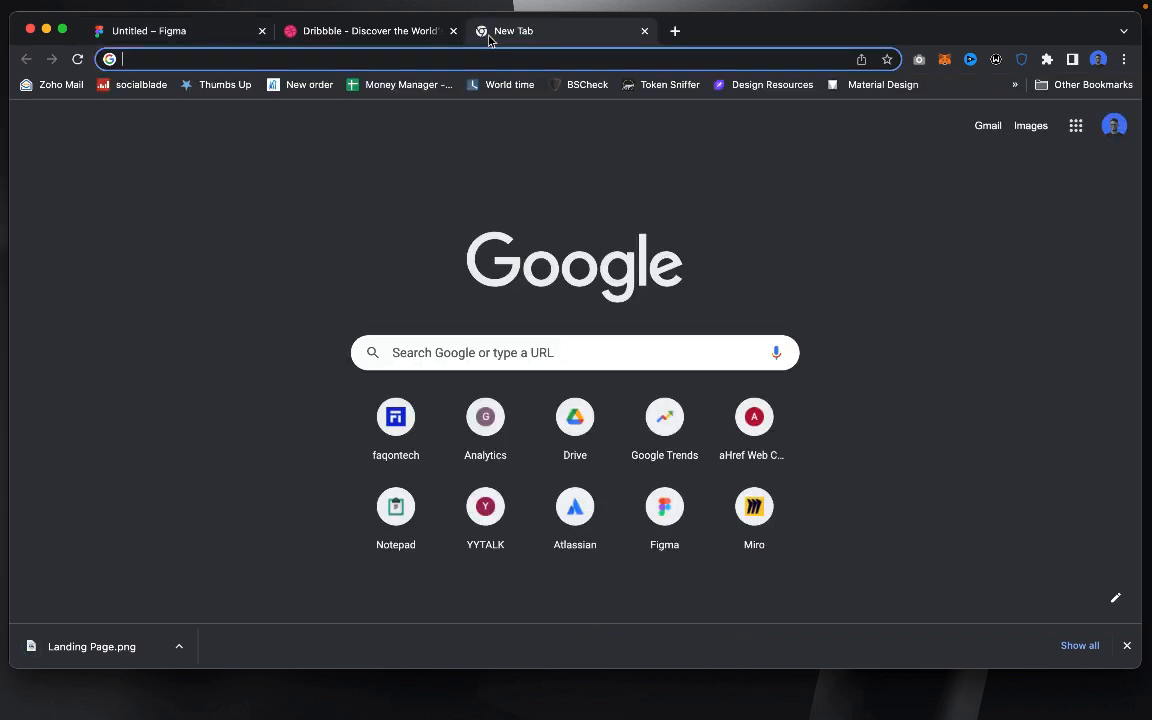
text(shots.so)
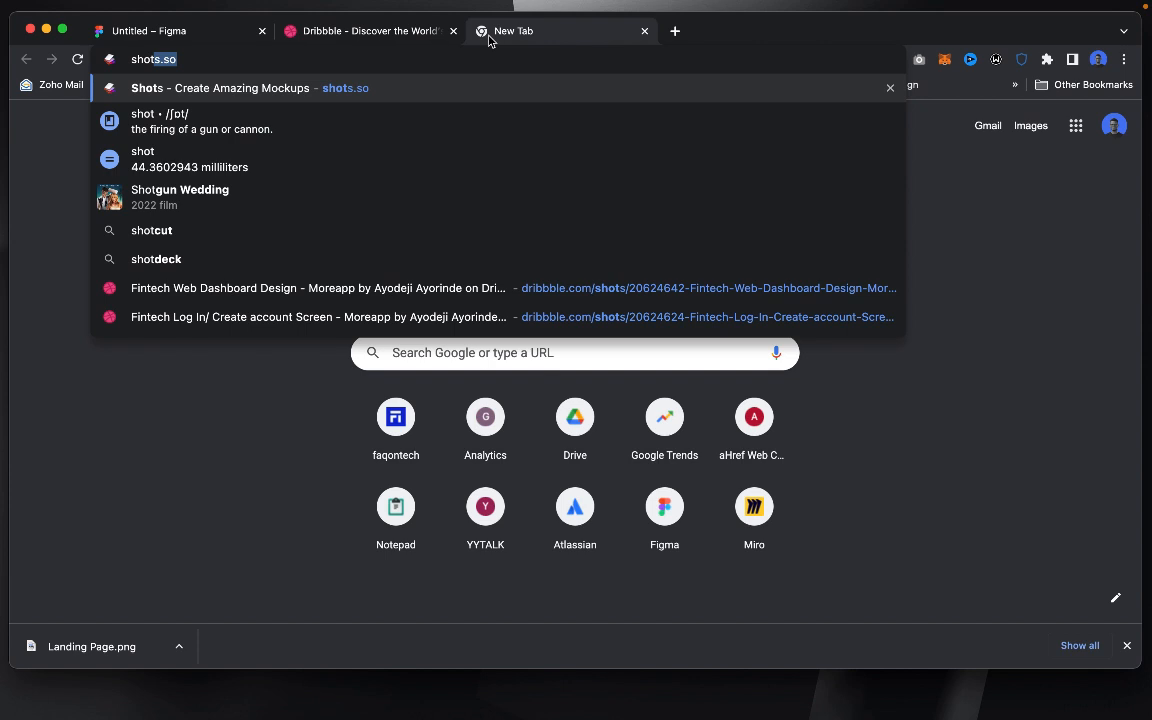
key(Return)
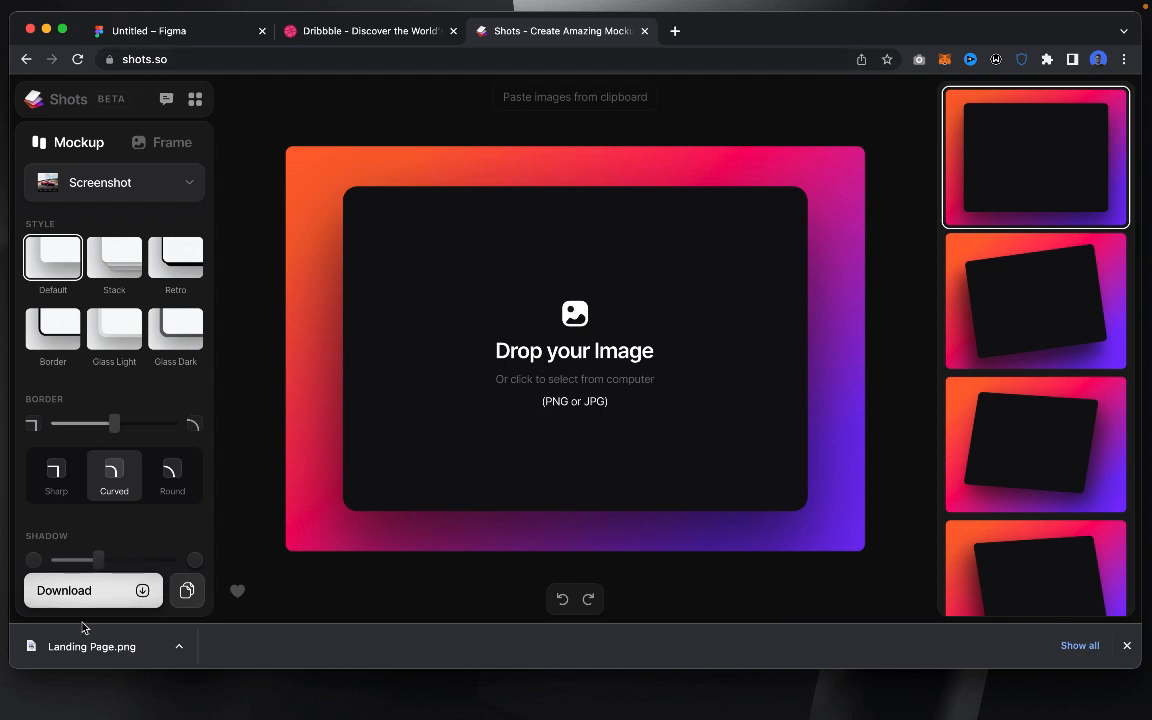
Step: Load the exported Landing Page.png into the mockup and dismiss the browser's download bar
drag(95, 647, 578, 358)
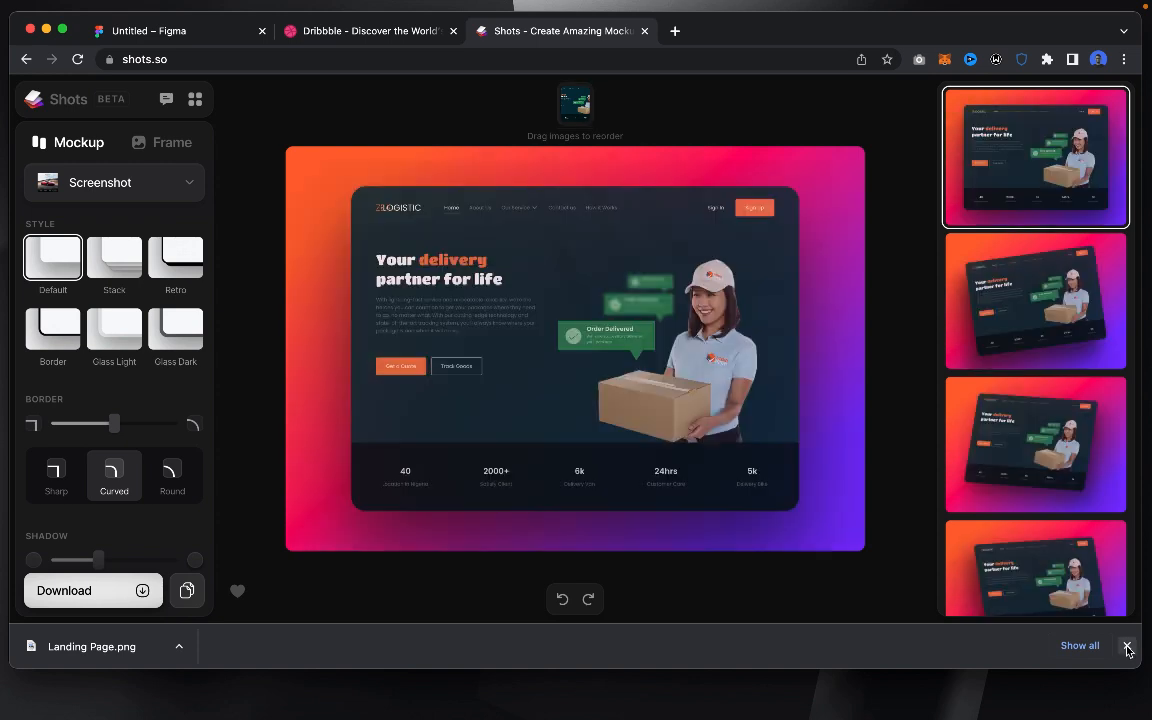
click(1127, 647)
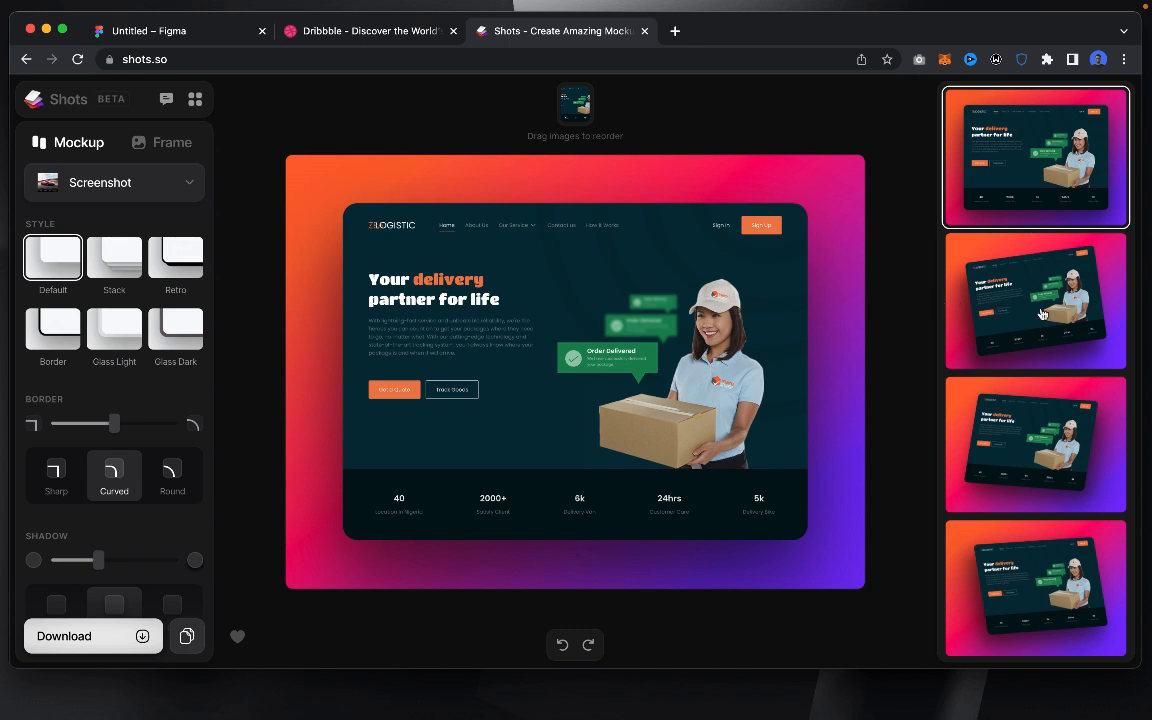
Step: Compare the layout presets for the mockup and apply the large tilted layout that is cropped at the frame's lower edge
scroll(1017, 404, down, 5)
scroll(1000, 360, up, 5)
scroll(1003, 300, down, 1)
click(1019, 240)
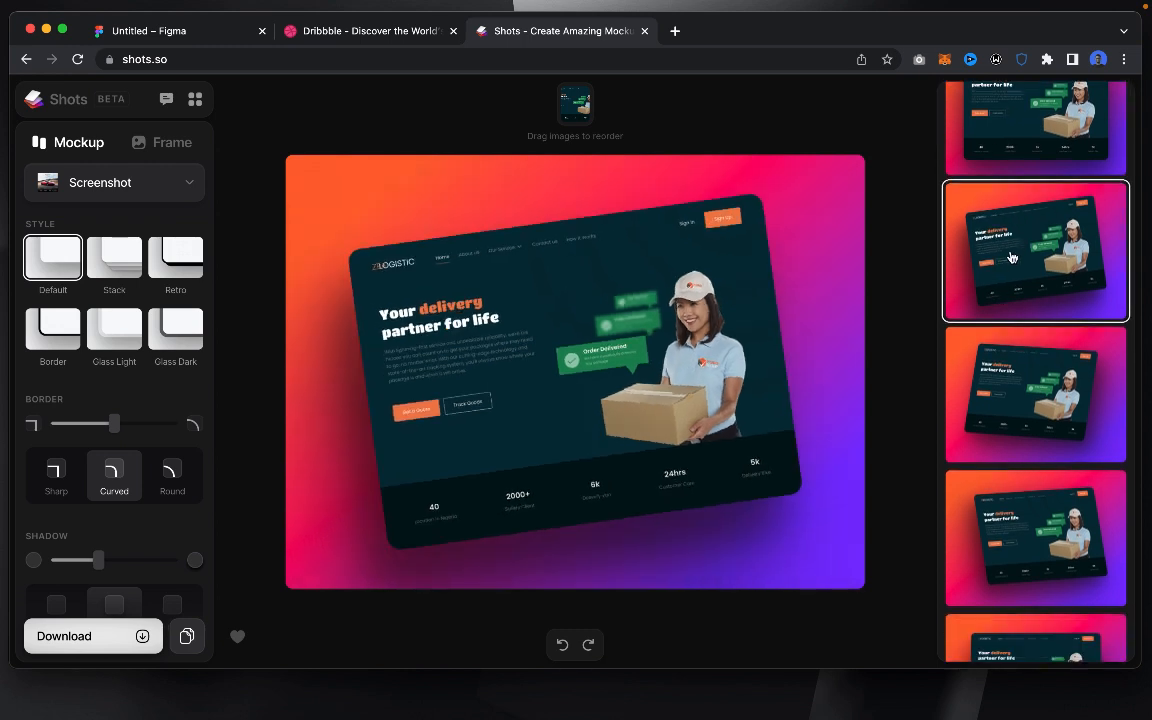
click(1025, 360)
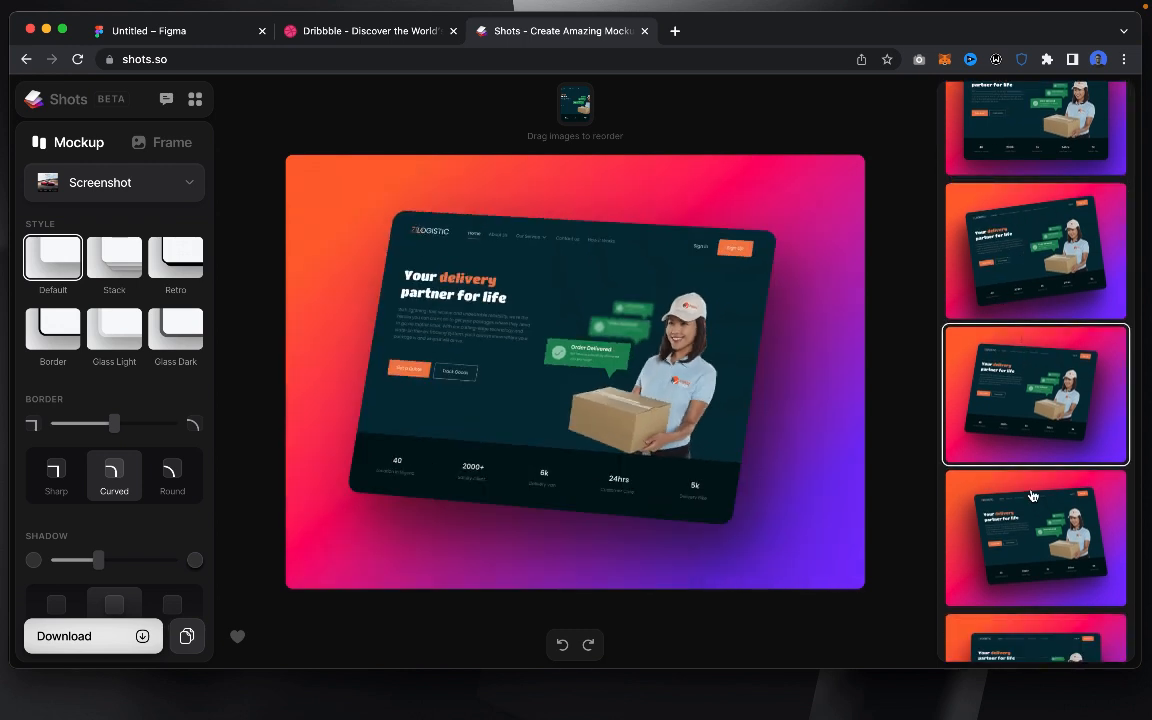
click(1033, 495)
scroll(1030, 500, down, 3)
click(1025, 495)
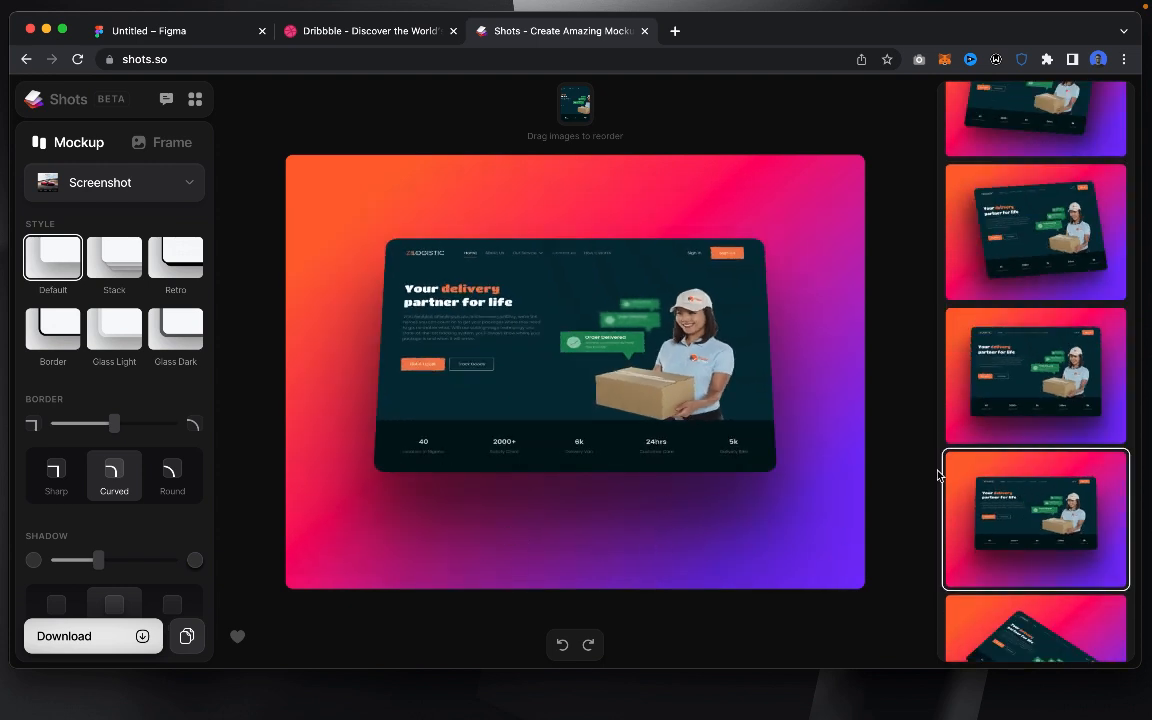
scroll(1030, 455, down, 3)
click(1025, 418)
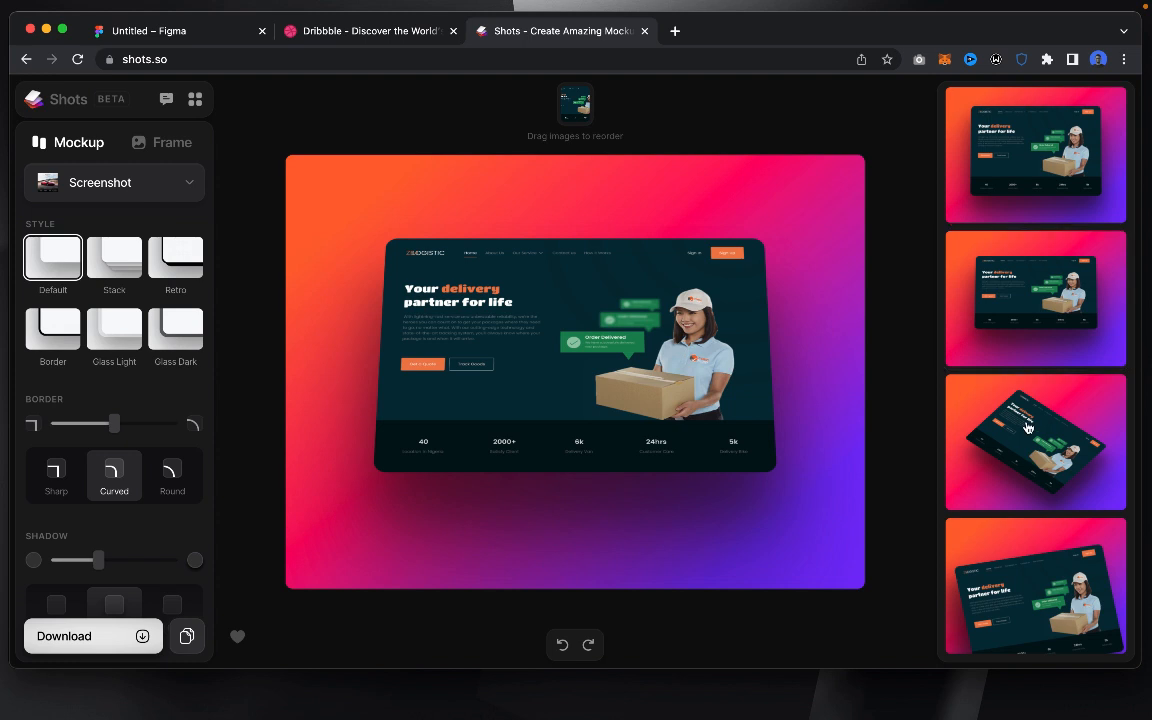
click(1031, 622)
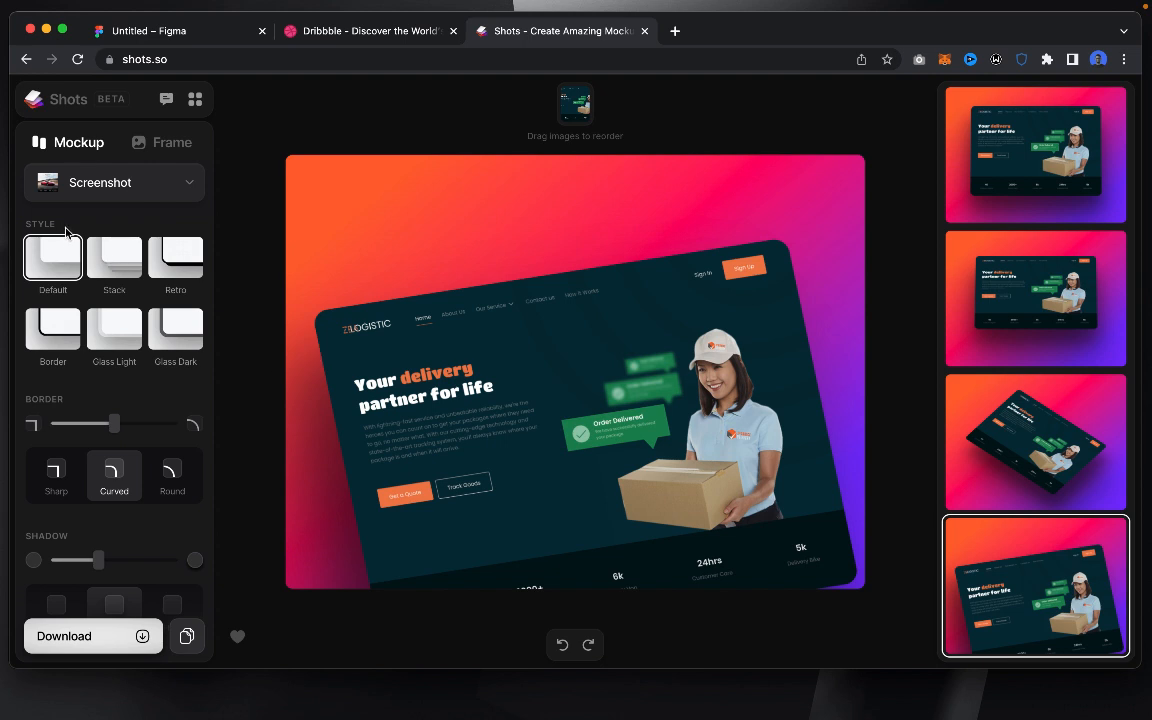
Step: Try the Stack, Retro, Border and Glass Light styles on the mockup, then apply the Glass Dark style
click(111, 266)
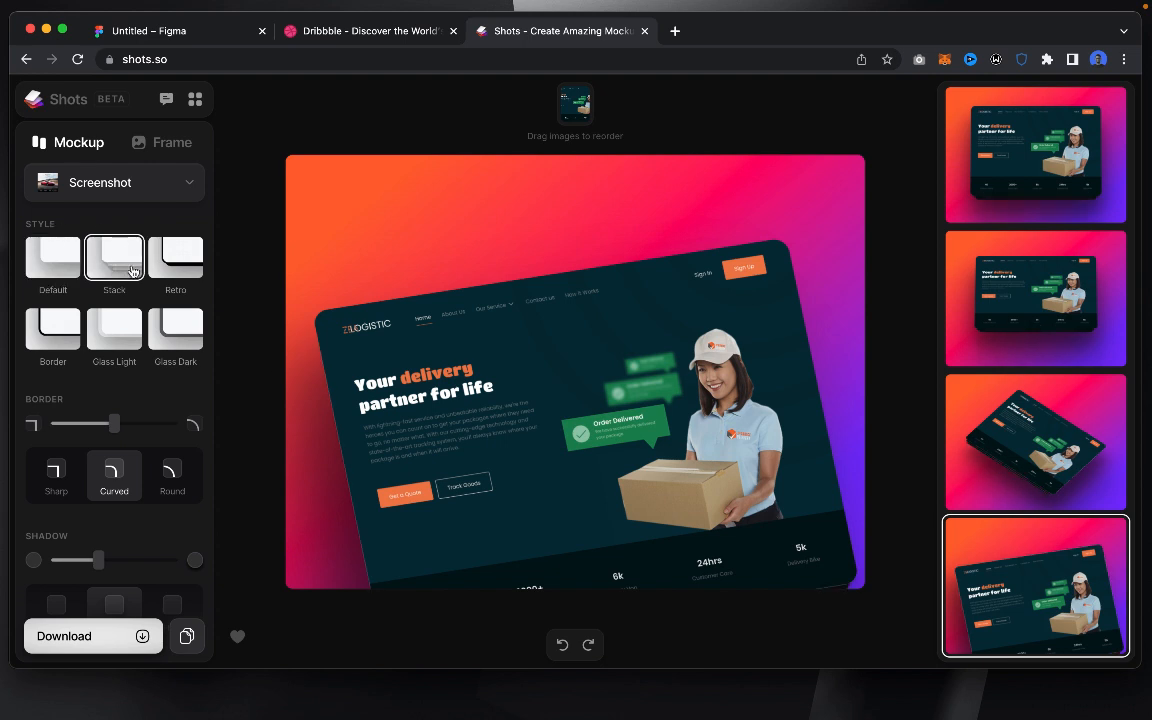
click(183, 275)
click(58, 338)
click(116, 332)
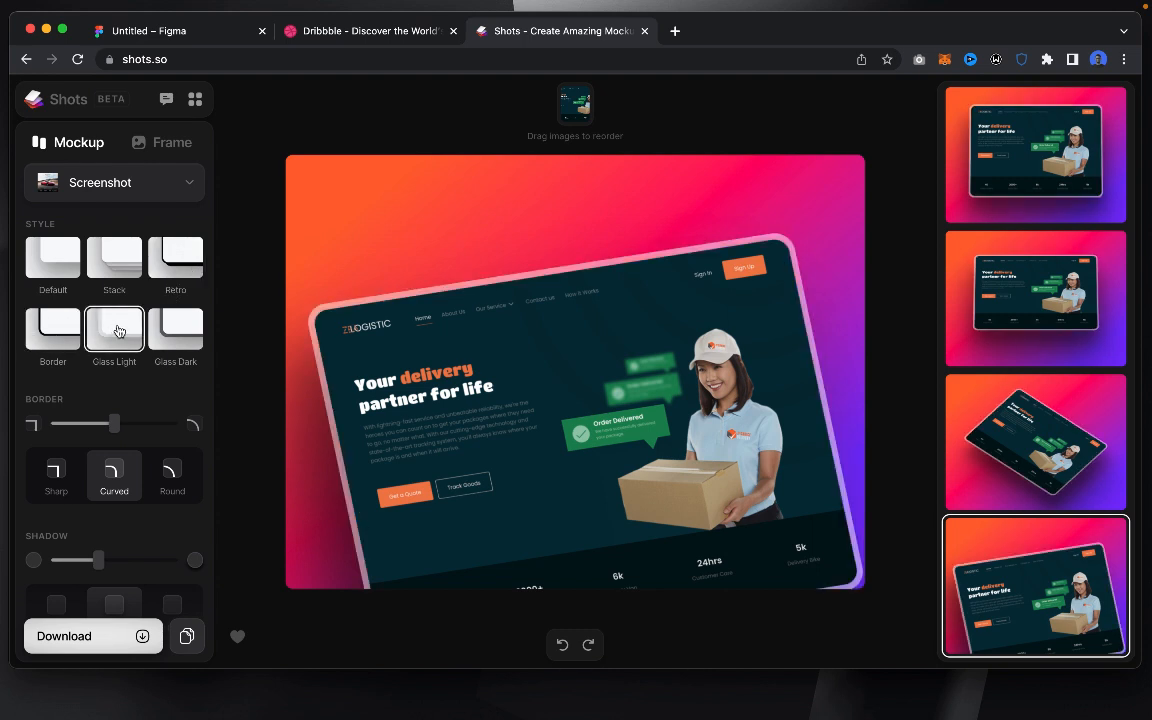
click(165, 331)
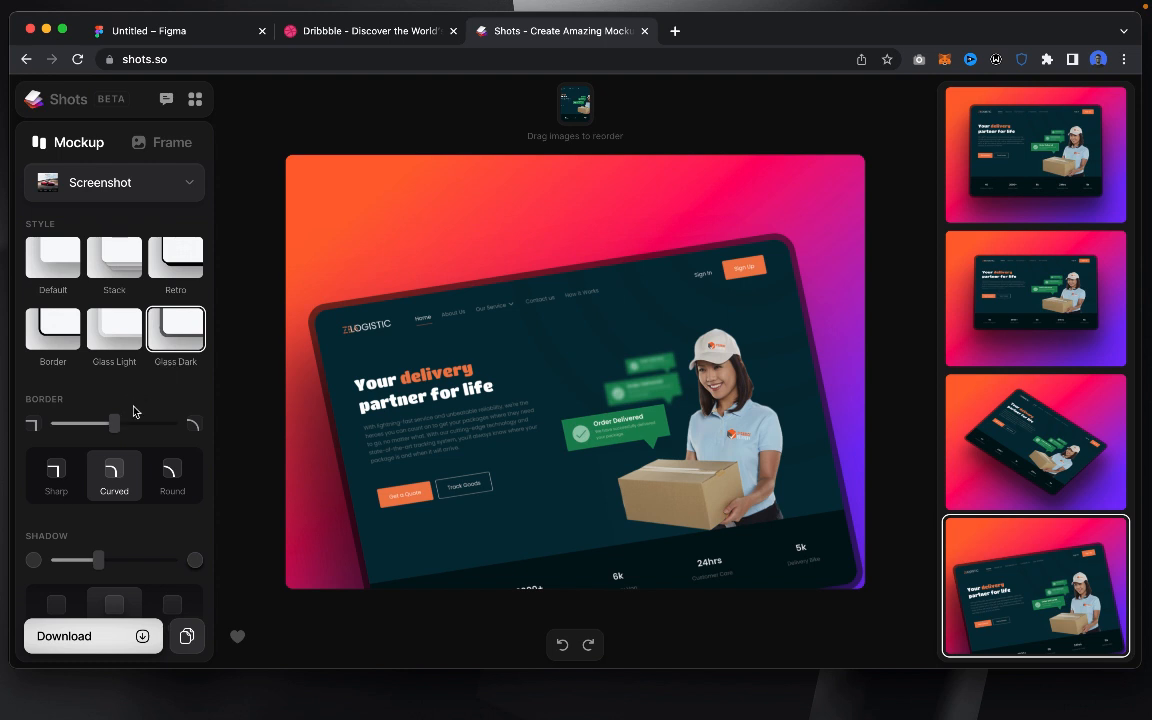
Step: Try a slightly larger border radius and the Round corners on the mockup, then return the border to Curved
mouse_move(115, 424)
mouse_down()
mouse_move(58, 425)
mouse_move(121, 425)
mouse_up()
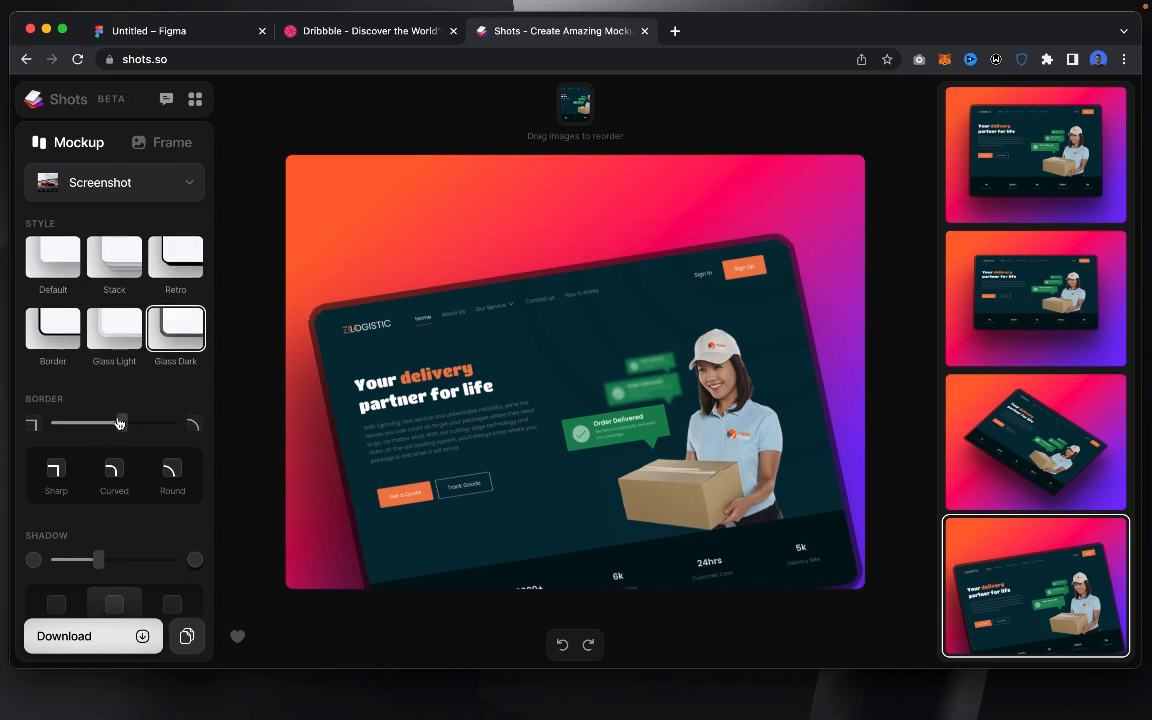
scroll(112, 440, down, 2)
scroll(116, 420, down, 2)
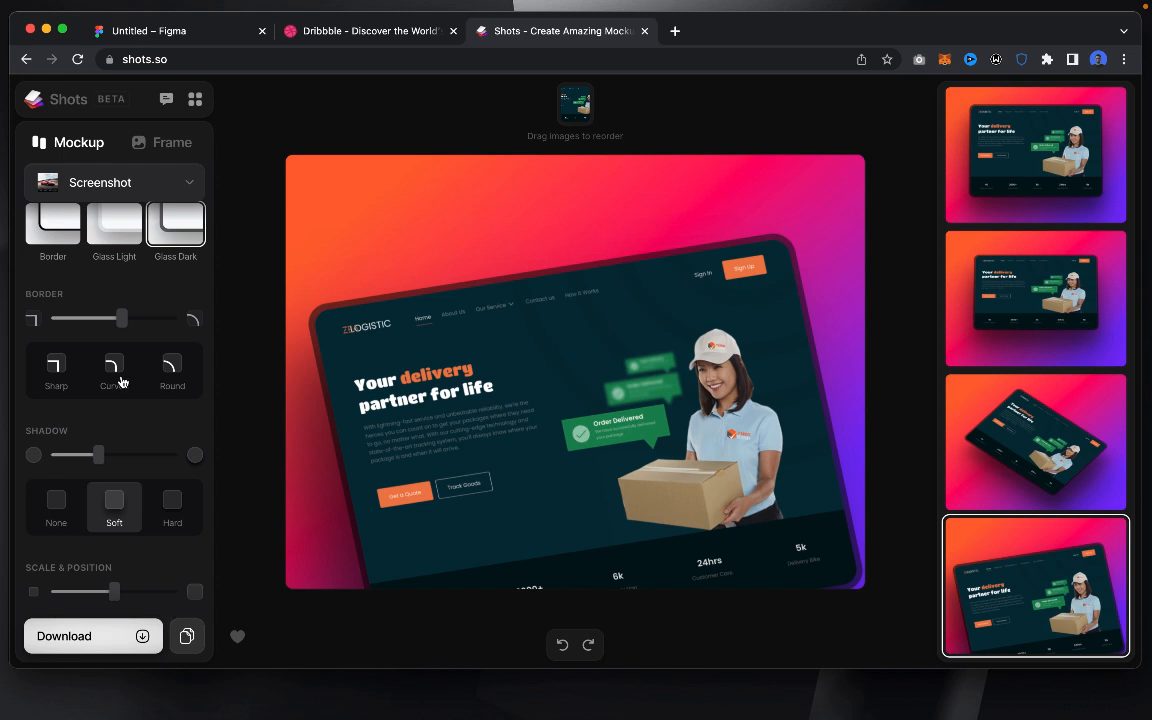
click(118, 370)
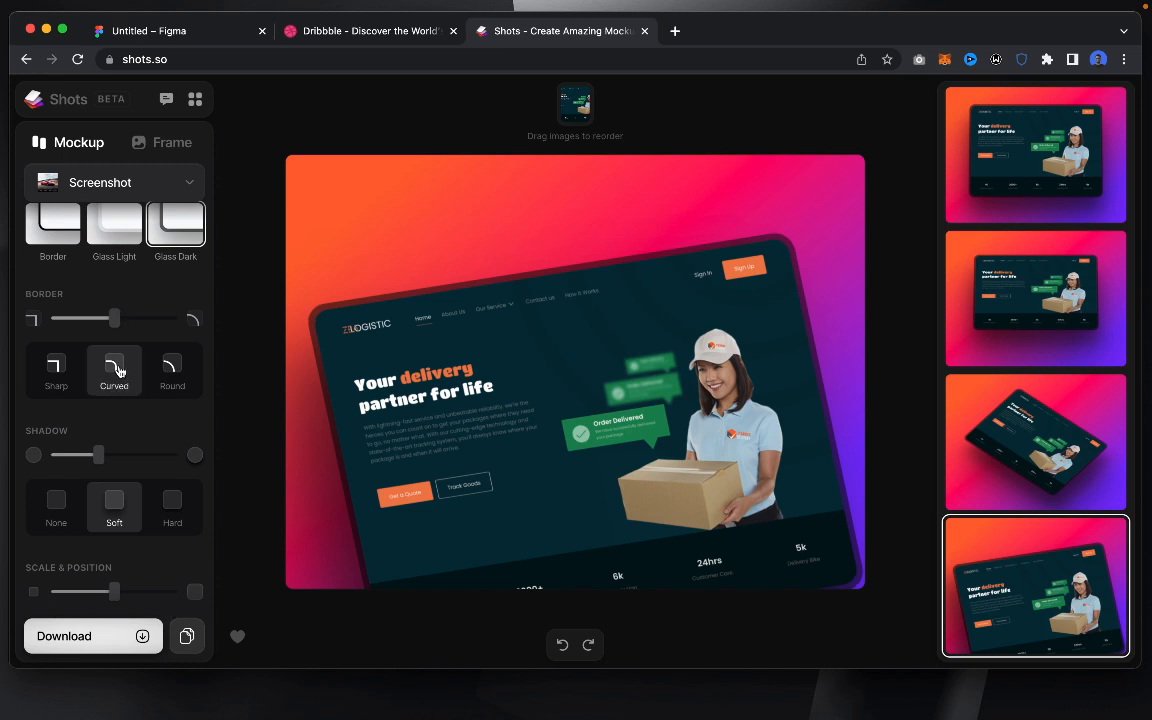
click(160, 379)
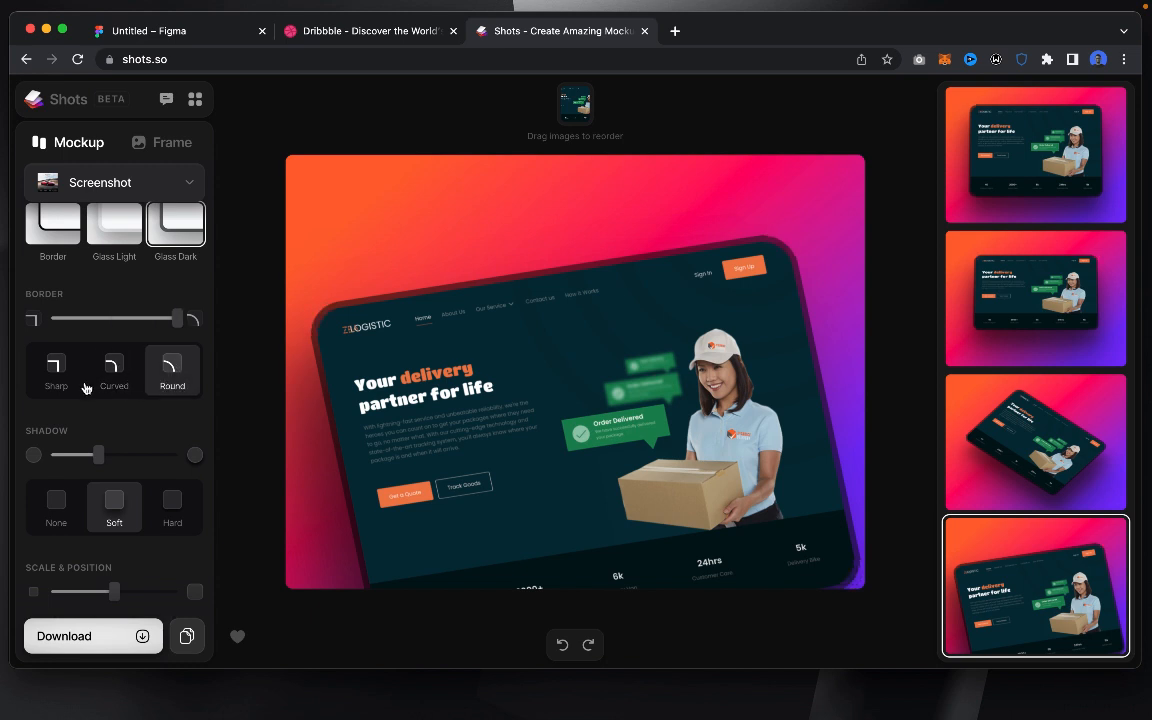
click(107, 372)
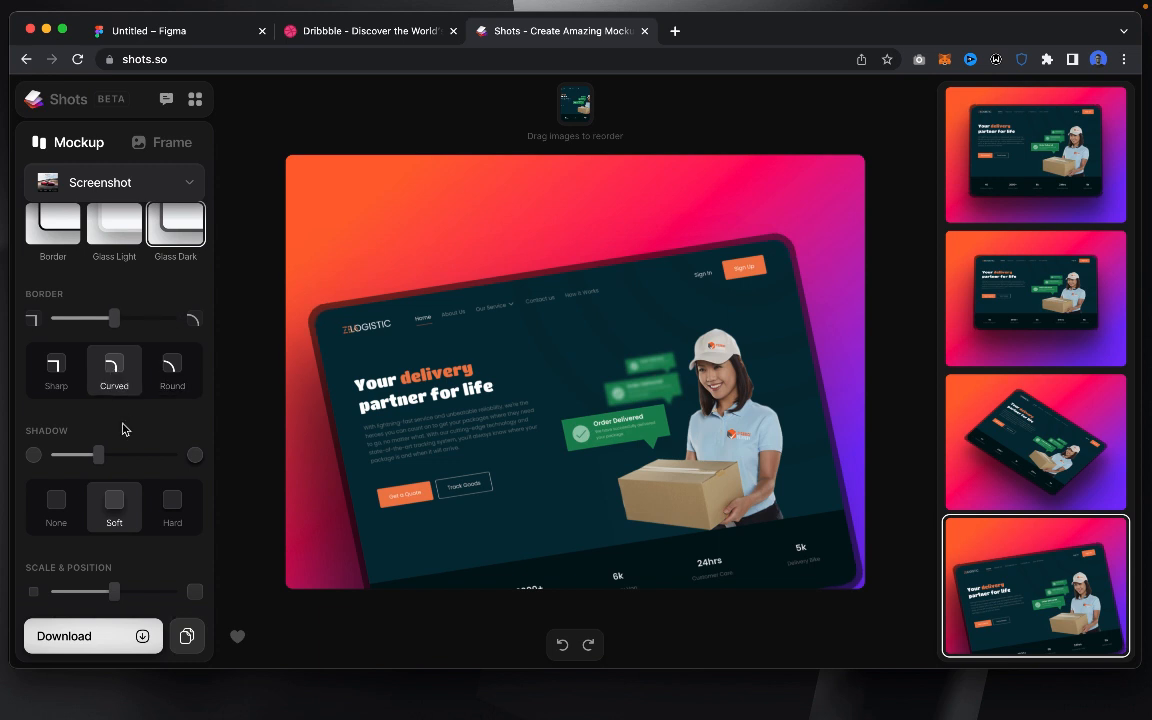
Step: Try placing the mockup toward the frame's upper-left and lower-right corners, then return it to the centre position
scroll(122, 429, down, 5)
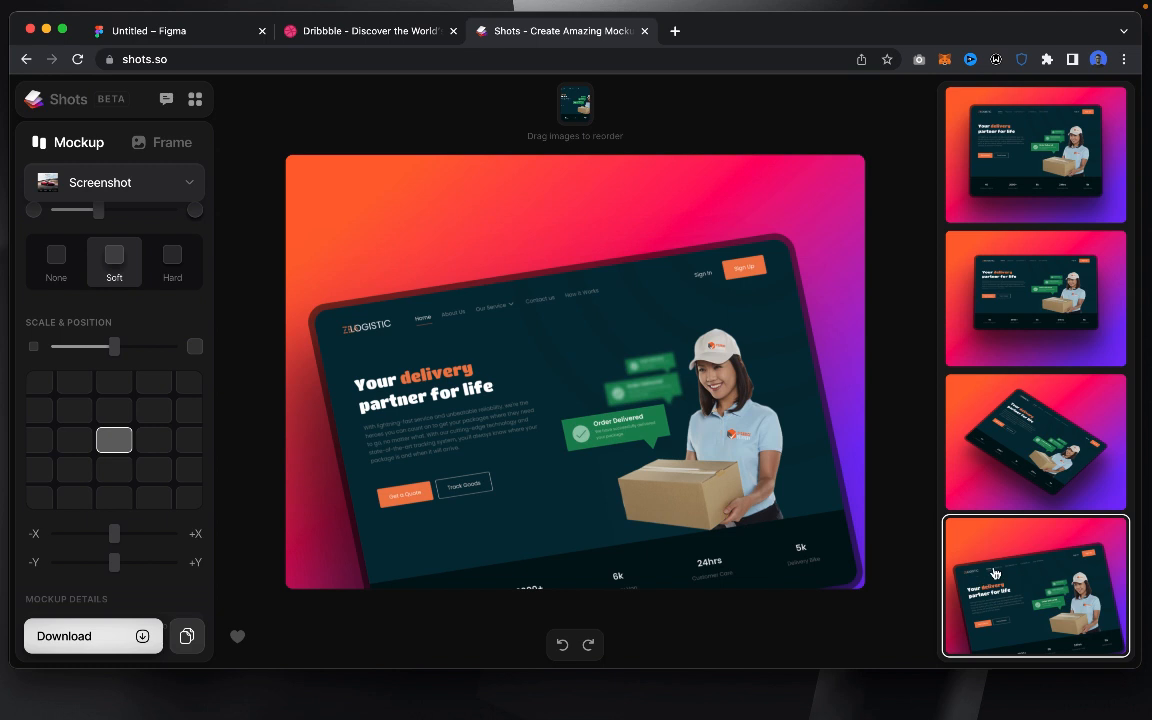
click(73, 409)
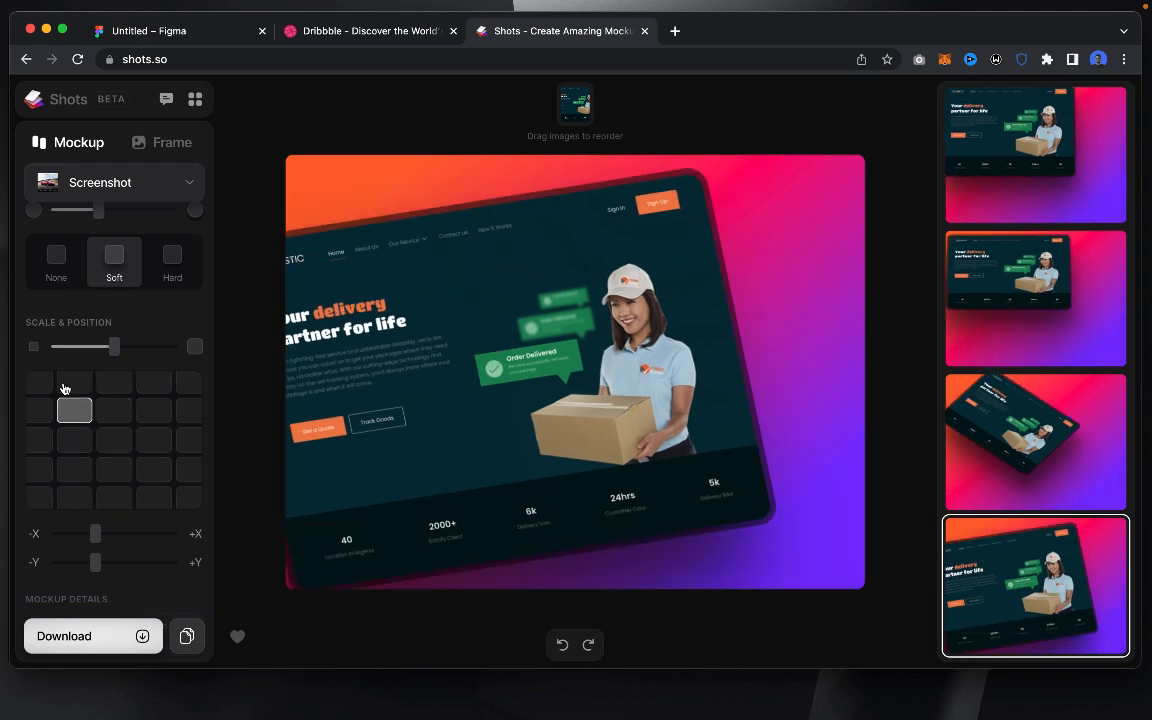
click(49, 383)
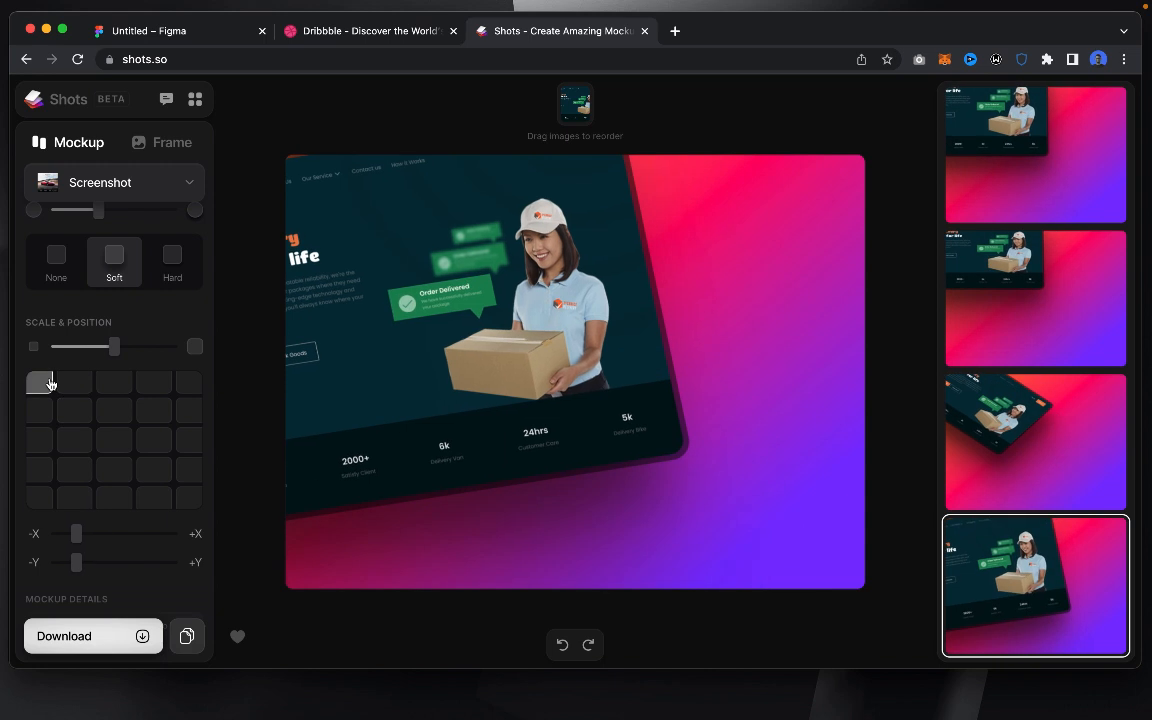
click(194, 497)
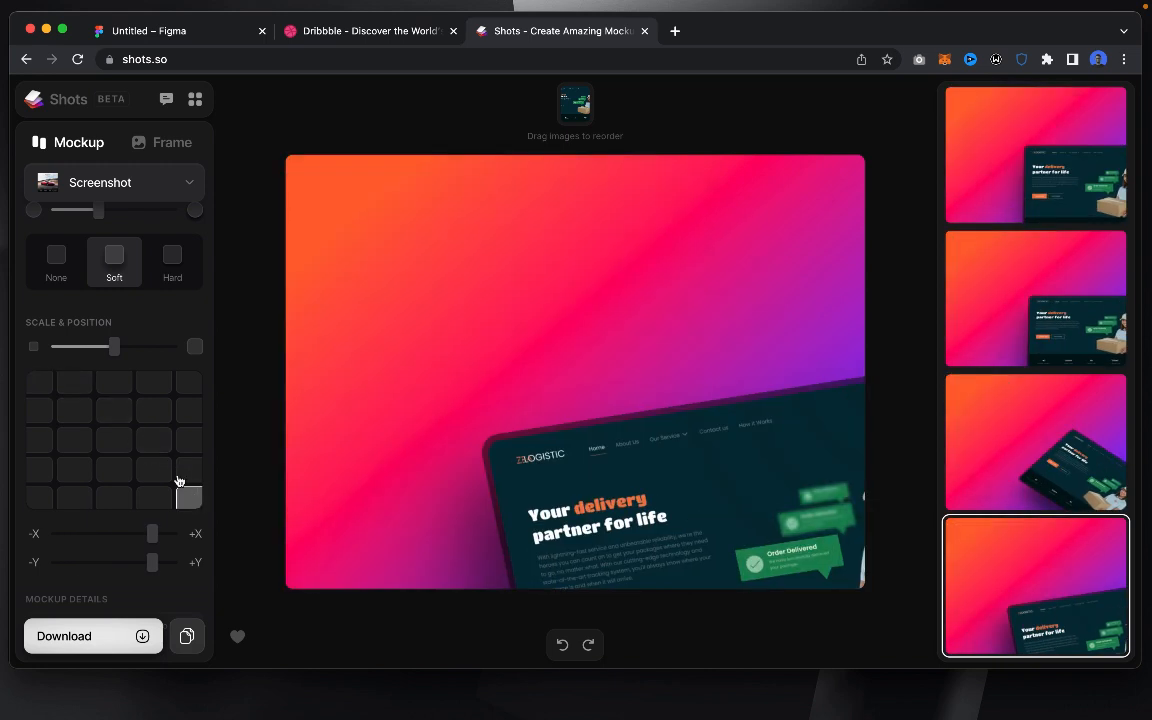
click(186, 469)
click(150, 468)
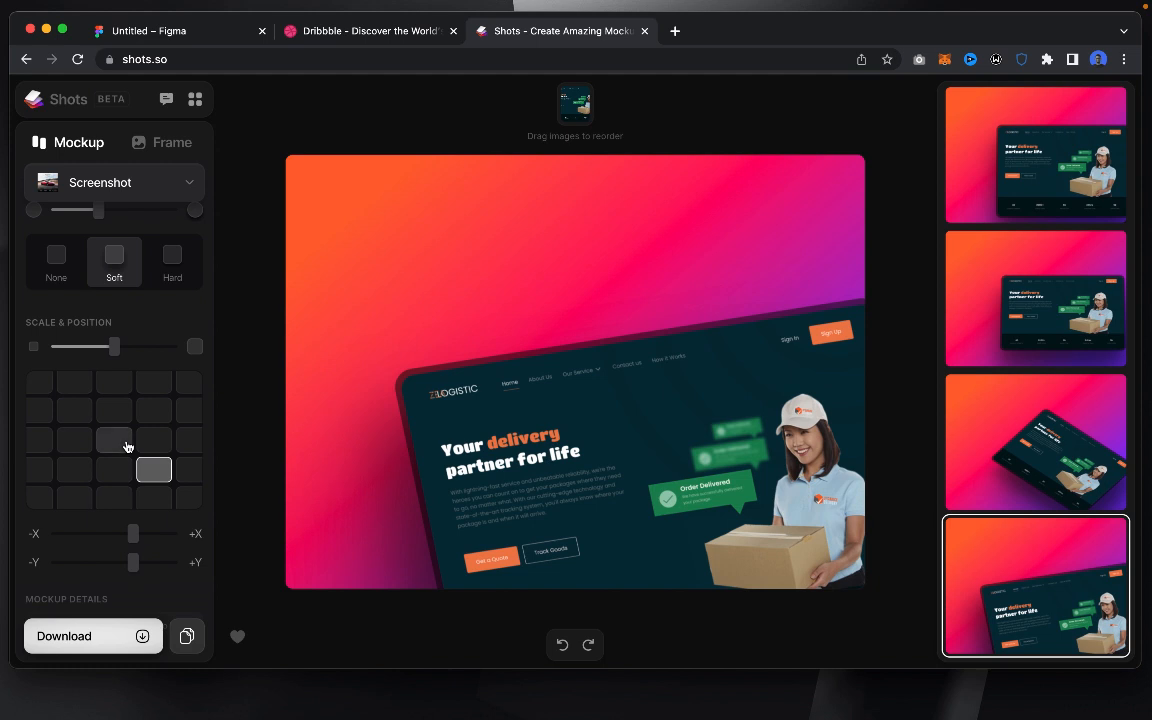
click(117, 440)
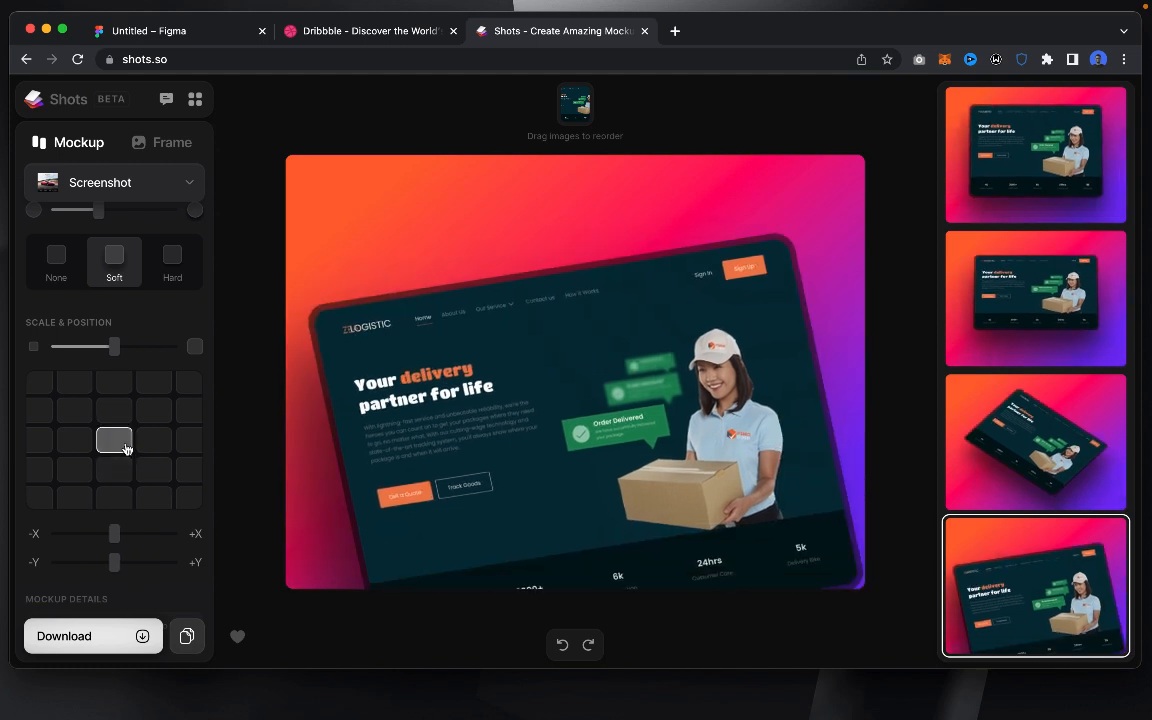
Step: Browse the available mockup types, including Browser and the iPhone 14 and 13 devices, and keep Screenshot
scroll(140, 357, up, 5)
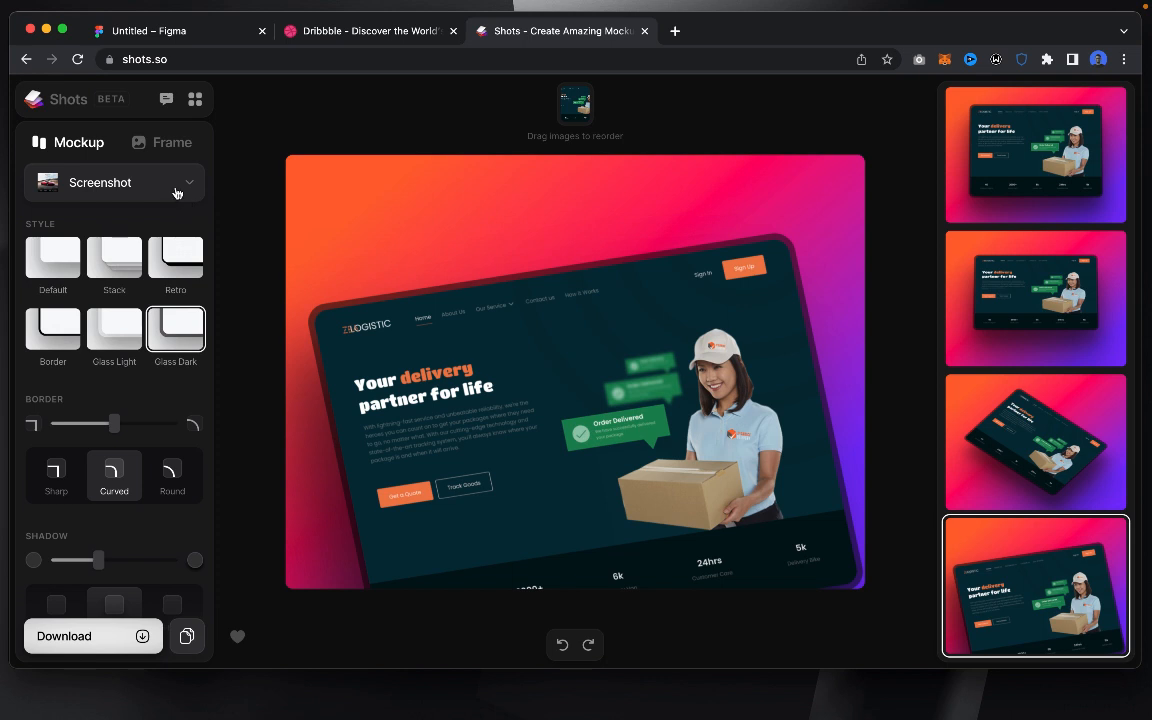
click(144, 186)
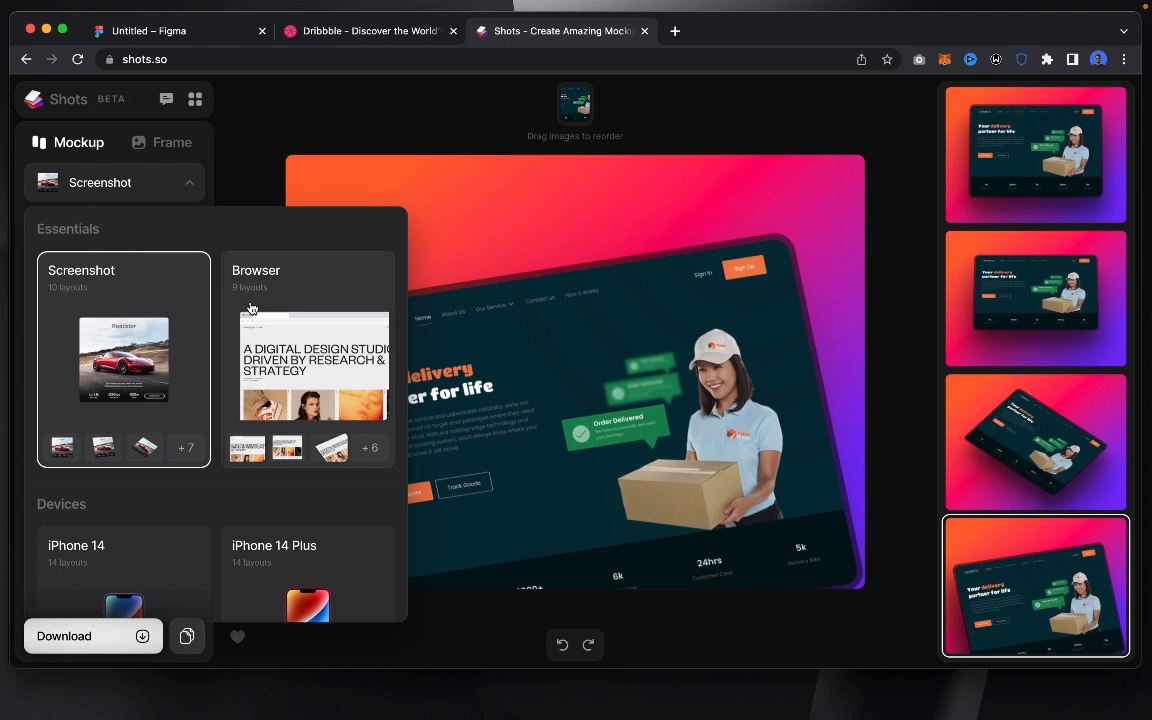
scroll(250, 308, down, 3)
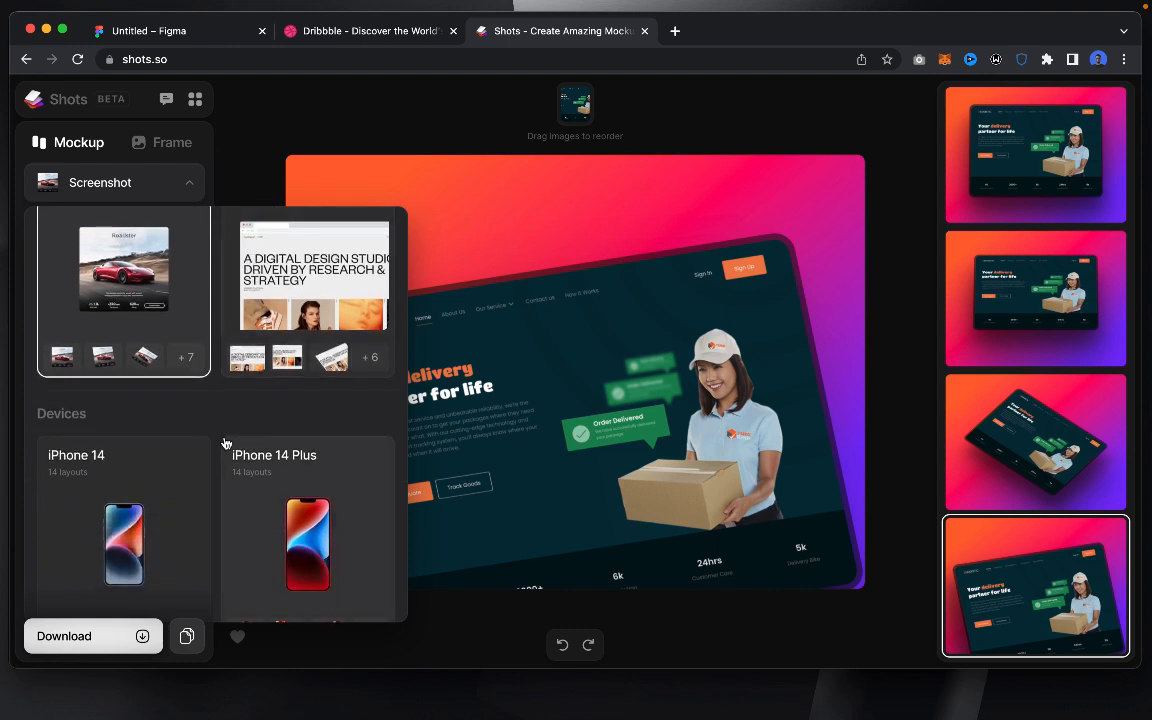
scroll(225, 443, down, 3)
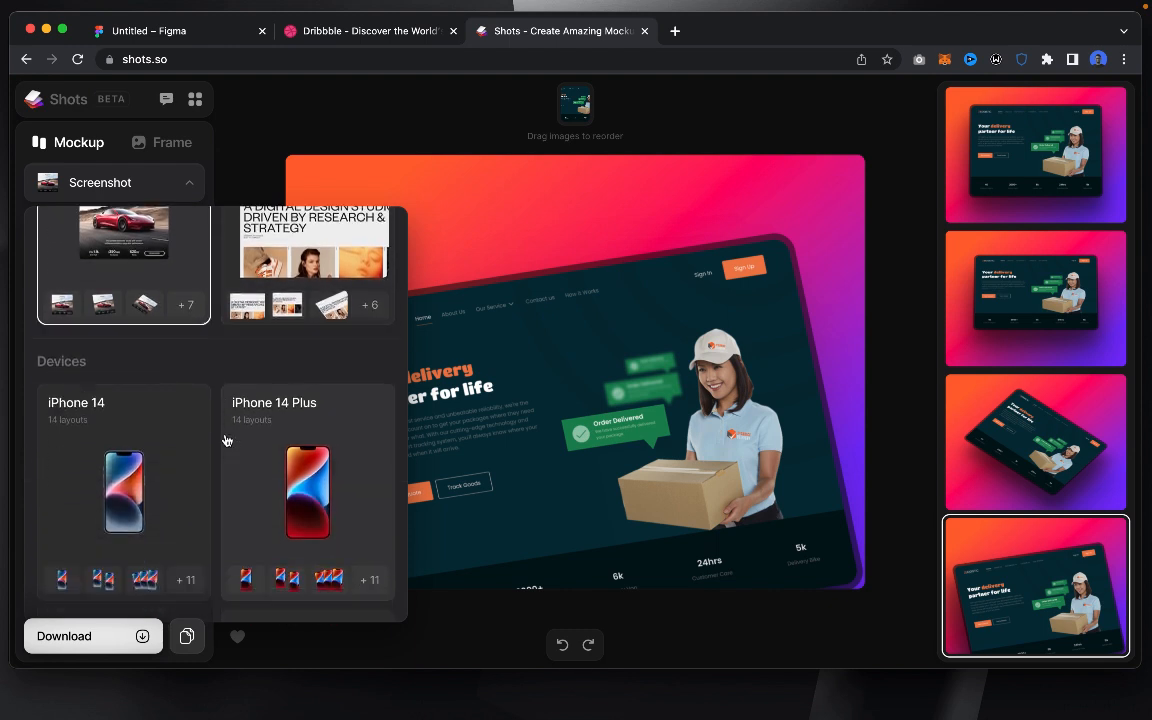
scroll(226, 445, down, 10)
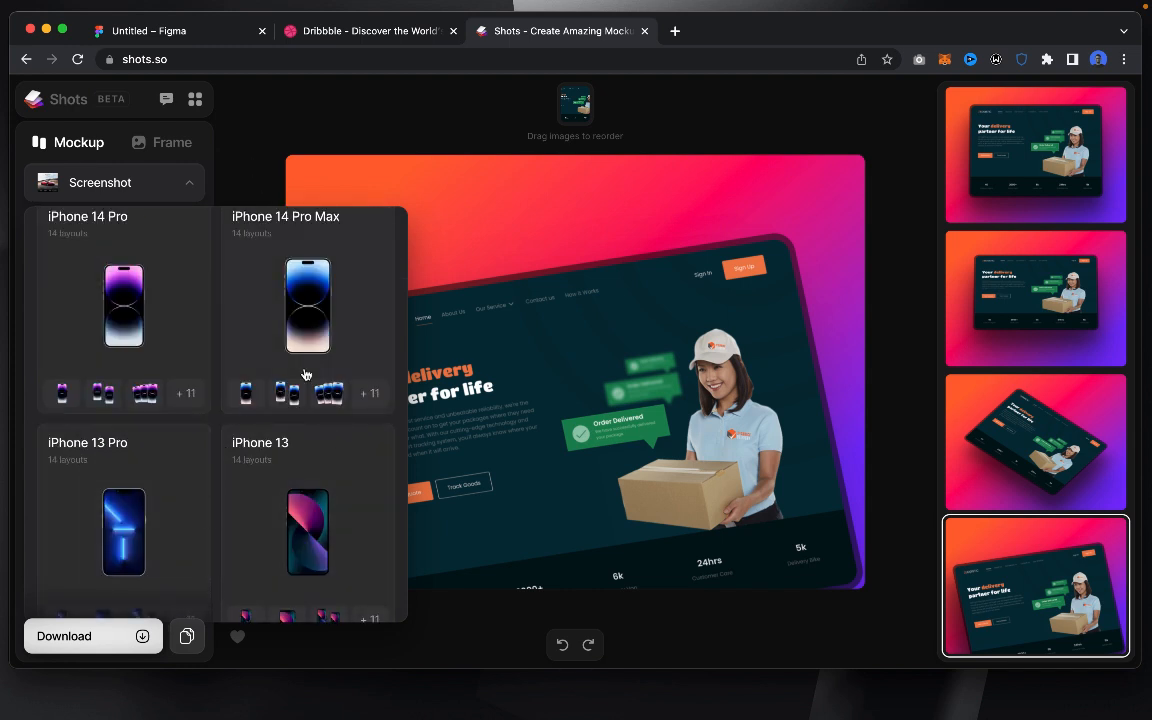
click(224, 153)
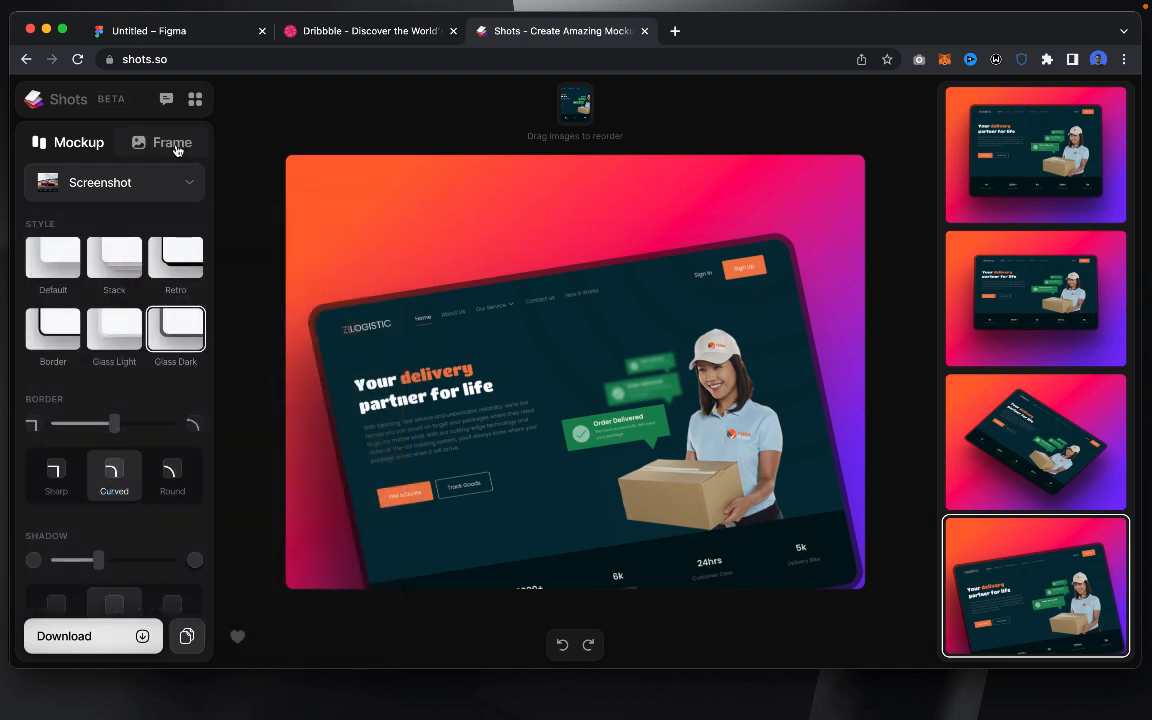
Step: Open the frame settings, try several solid background colours and set the background to dark grey #495057
click(176, 147)
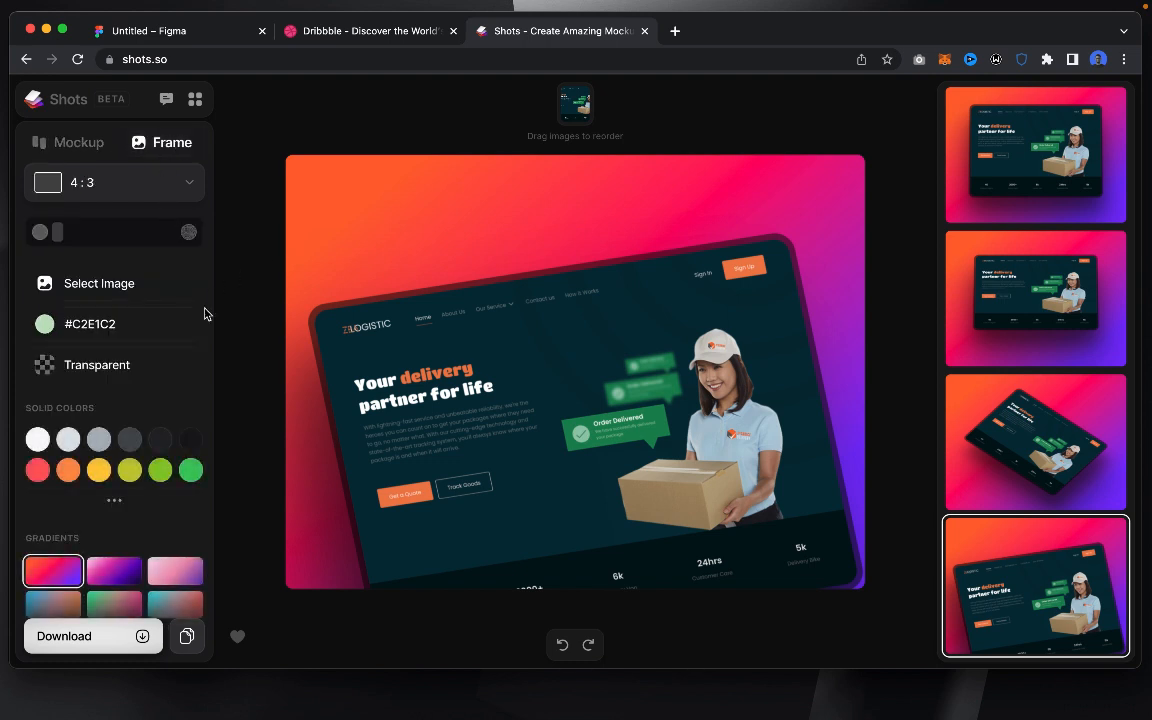
scroll(204, 314, down, 3)
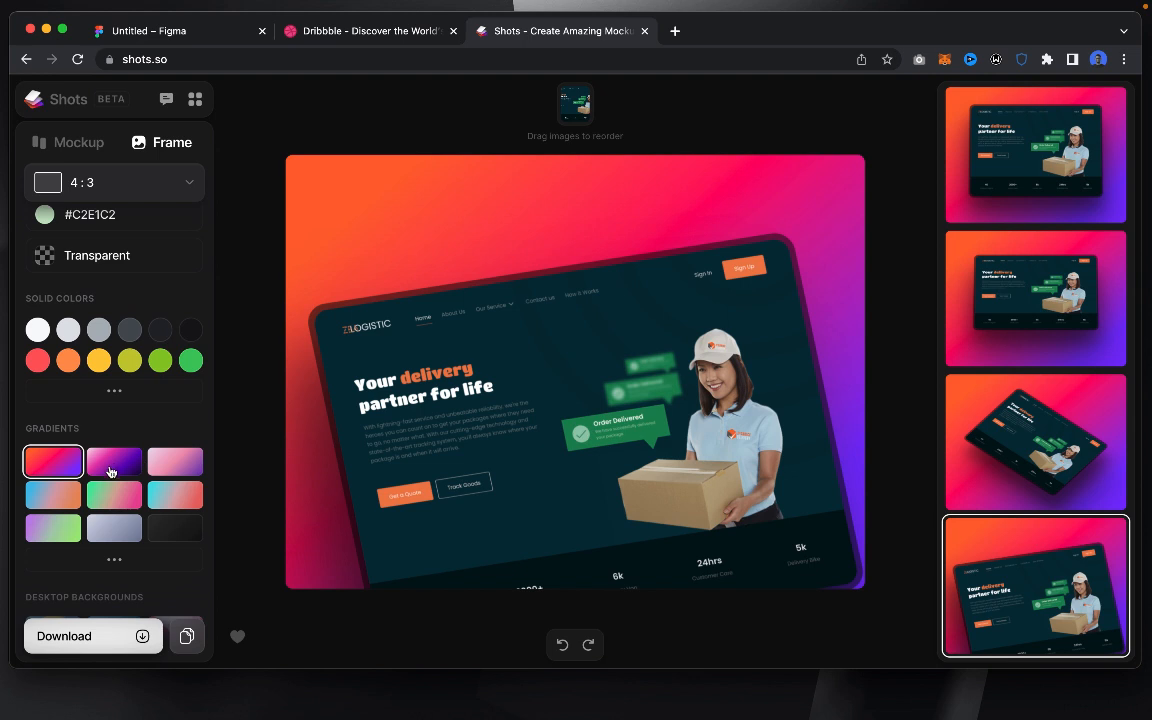
click(190, 333)
click(132, 331)
click(130, 361)
click(130, 330)
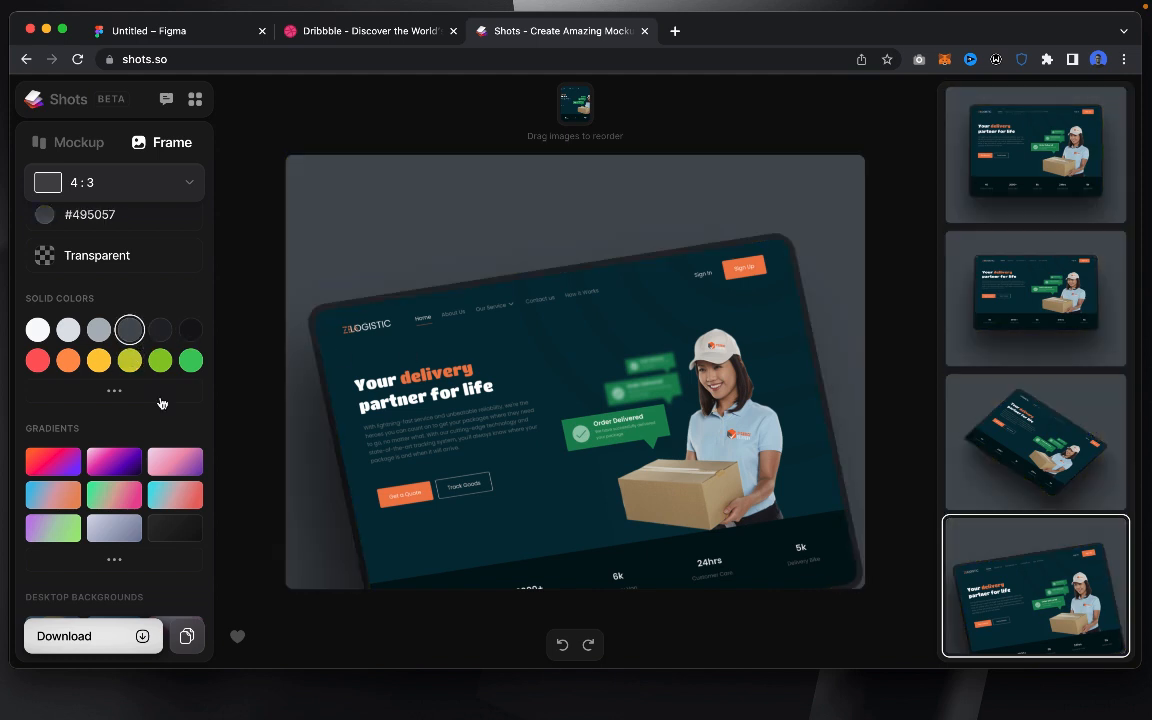
Step: Look through the gradient collections and set the frame background to the light purple abstract image
scroll(138, 399, down, 8)
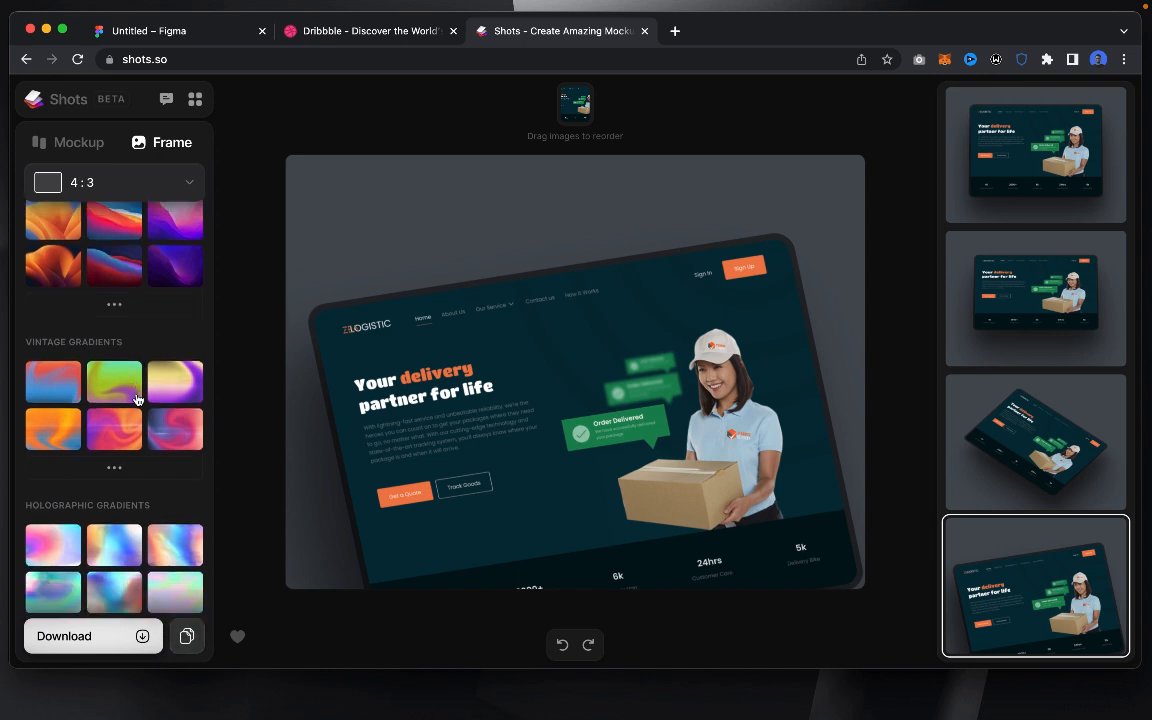
scroll(90, 360, down, 3)
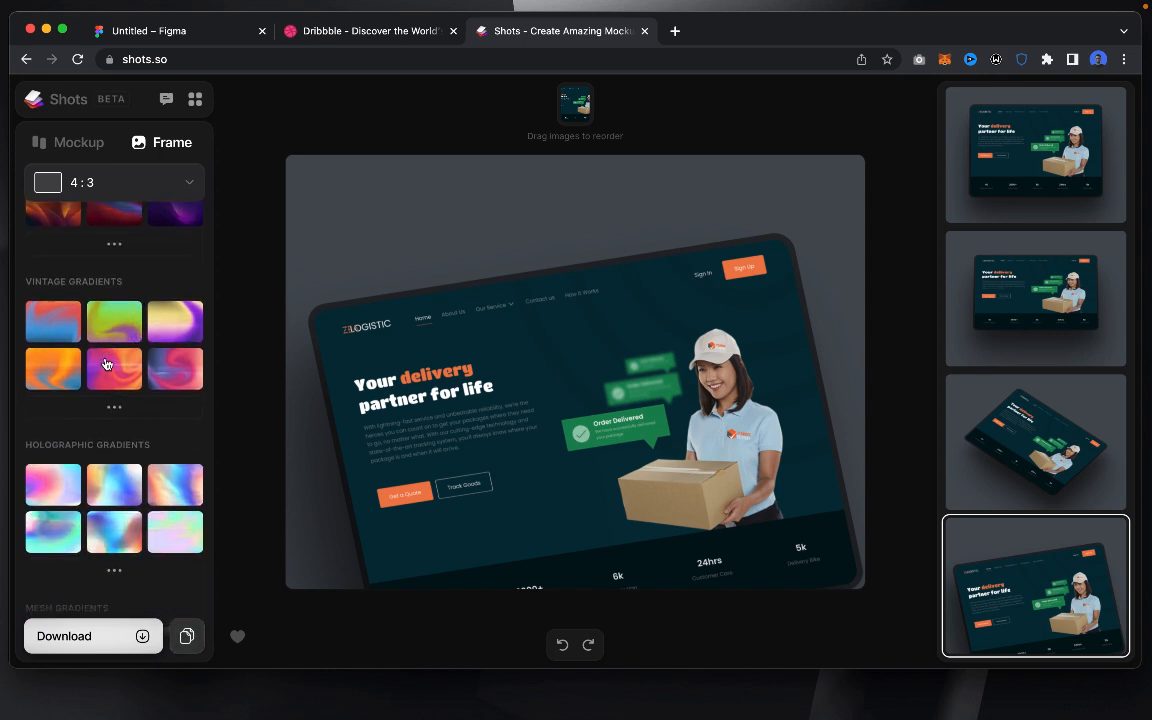
scroll(118, 420, down, 5)
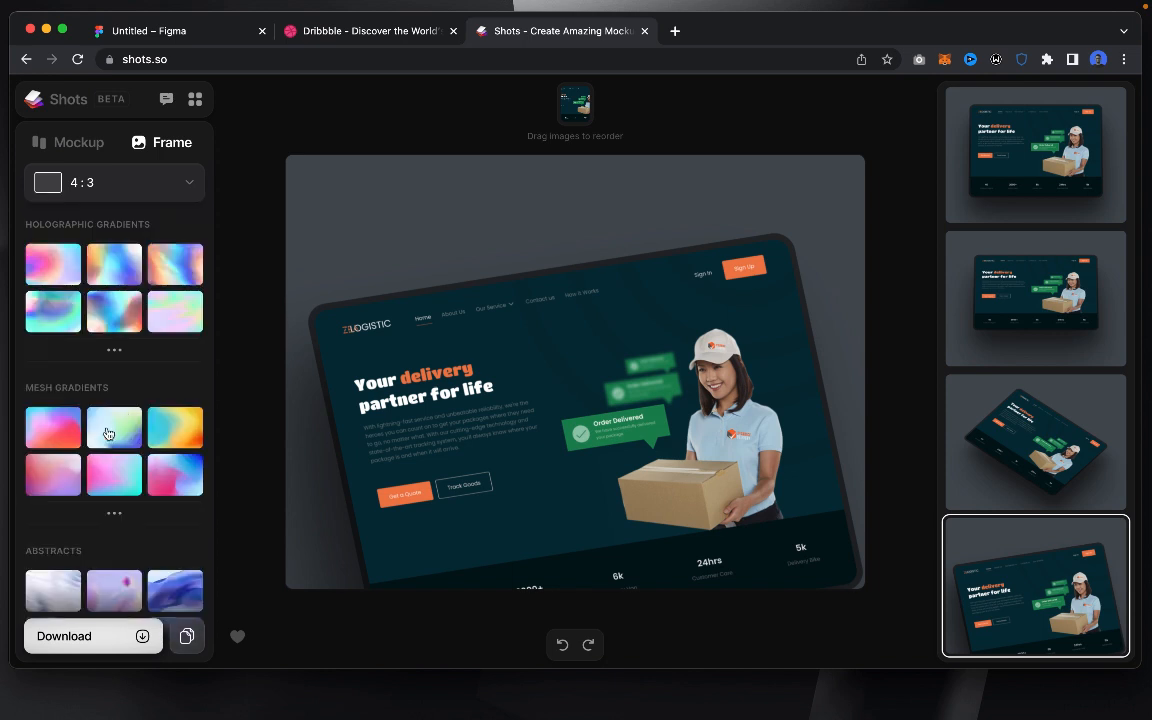
scroll(112, 431, down, 3)
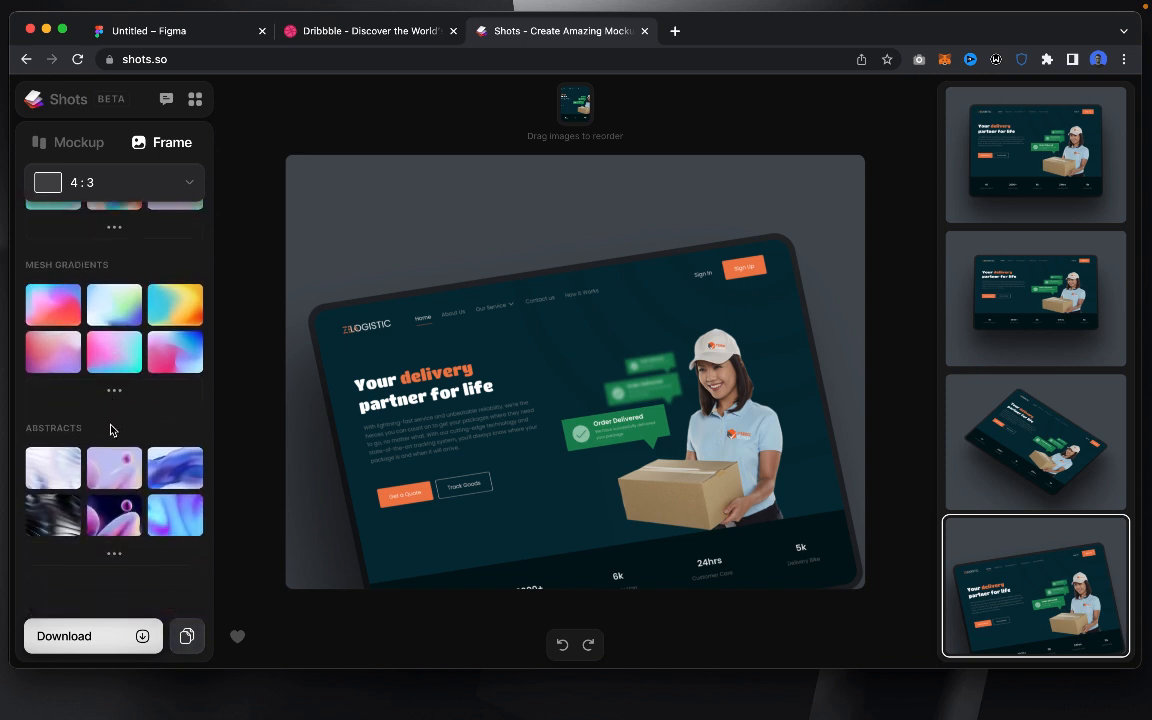
click(108, 420)
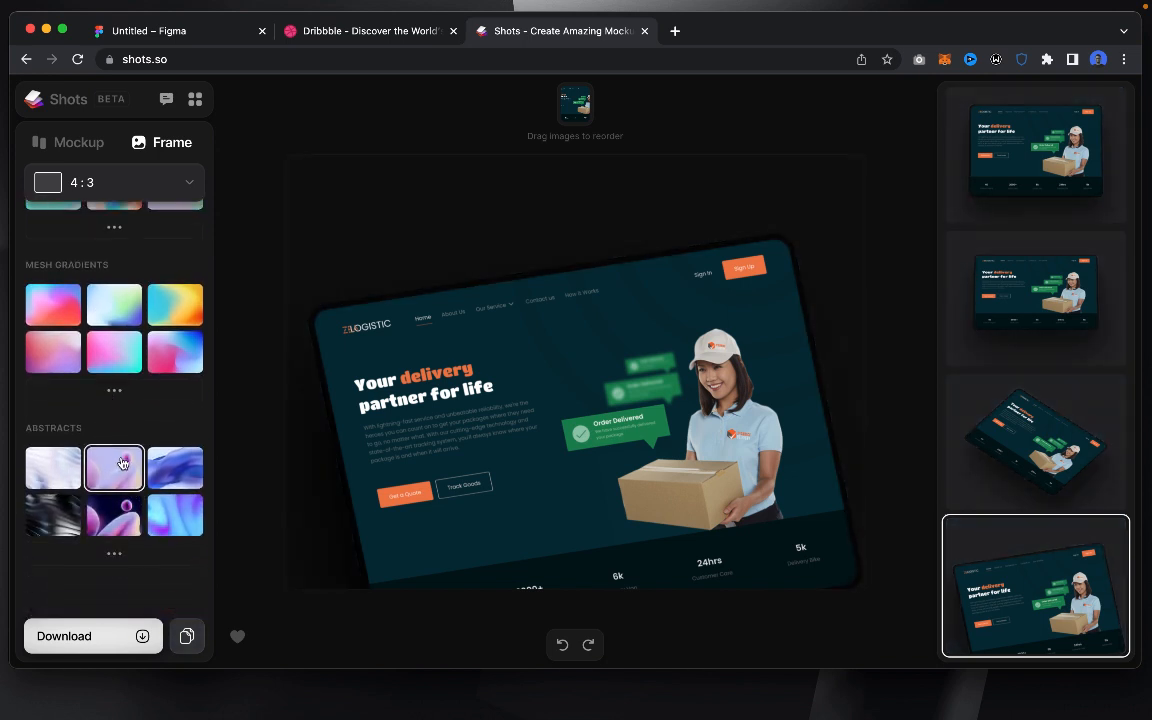
Step: Expand the abstract backgrounds, try the green-and-yellow image, and set the frame background to the green wave image
click(116, 557)
scroll(116, 494, down, 2)
scroll(116, 494, down, 1)
click(57, 522)
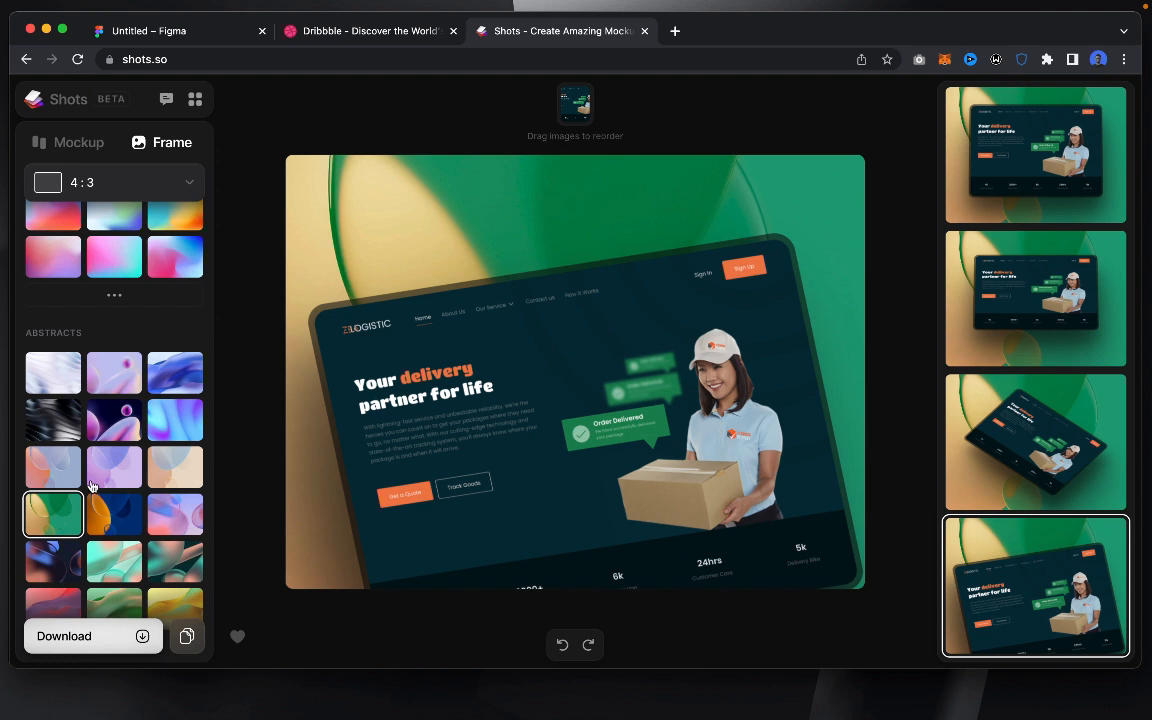
scroll(90, 485, down, 2)
click(125, 506)
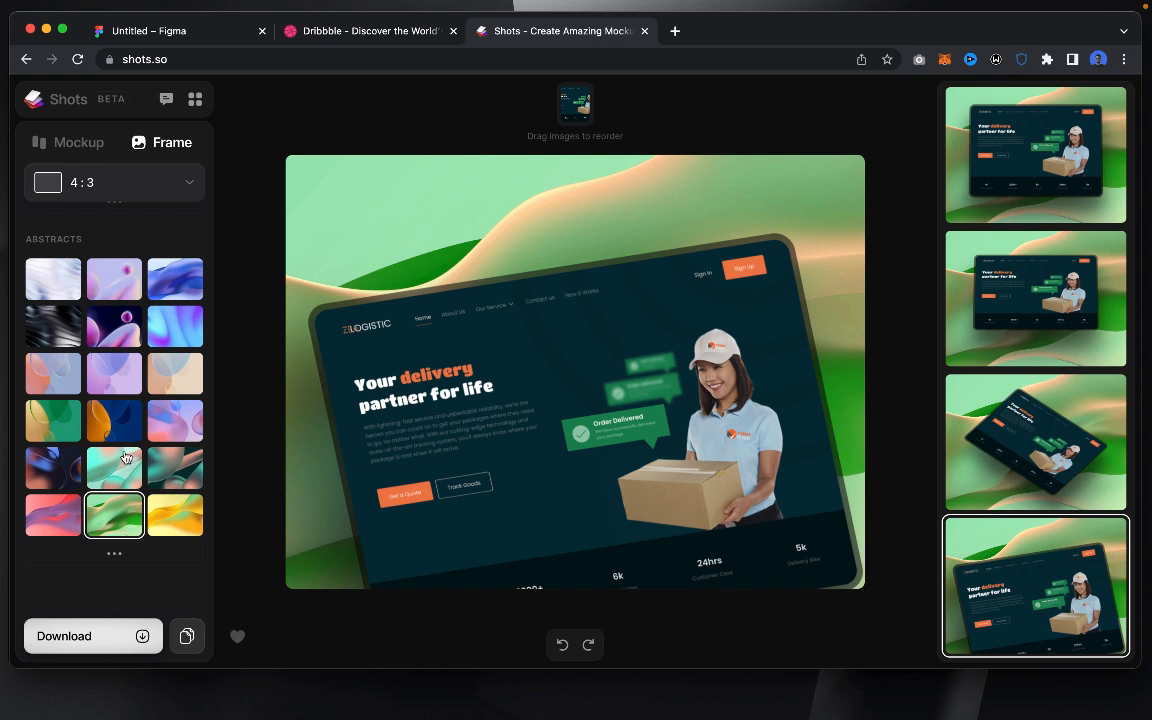
scroll(113, 372, up, 10)
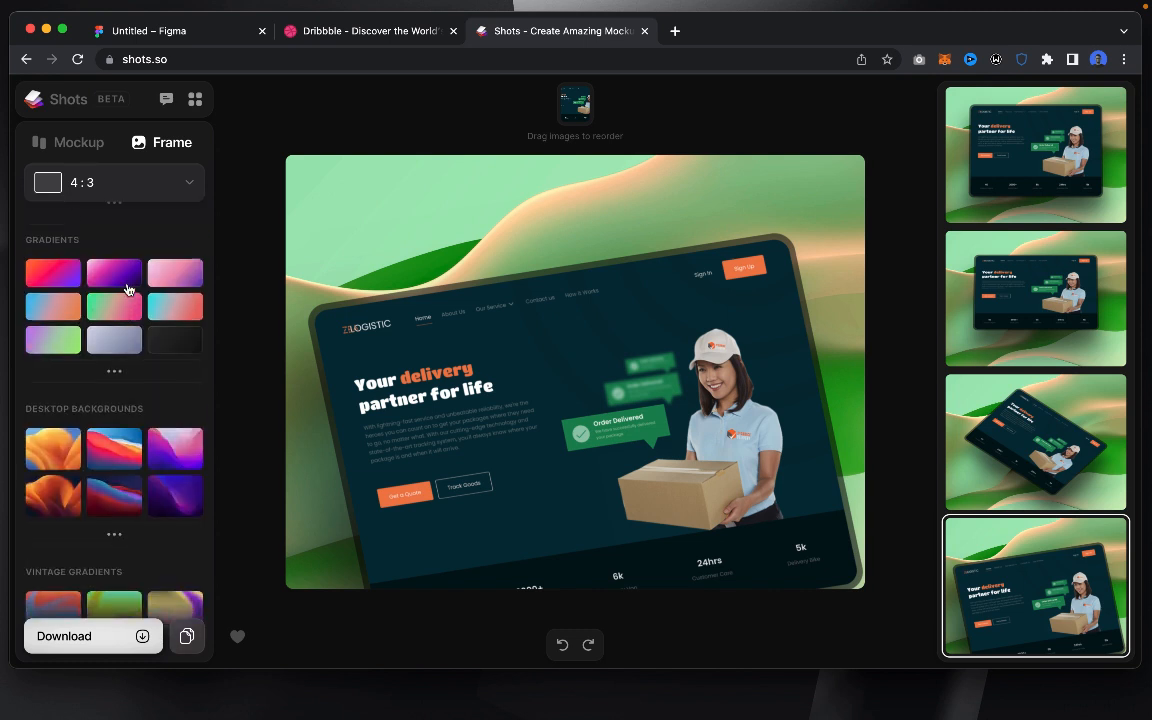
Step: Return to the mockup settings, try the Stack and Border styles, and set the screenshot's style to Retro
click(77, 146)
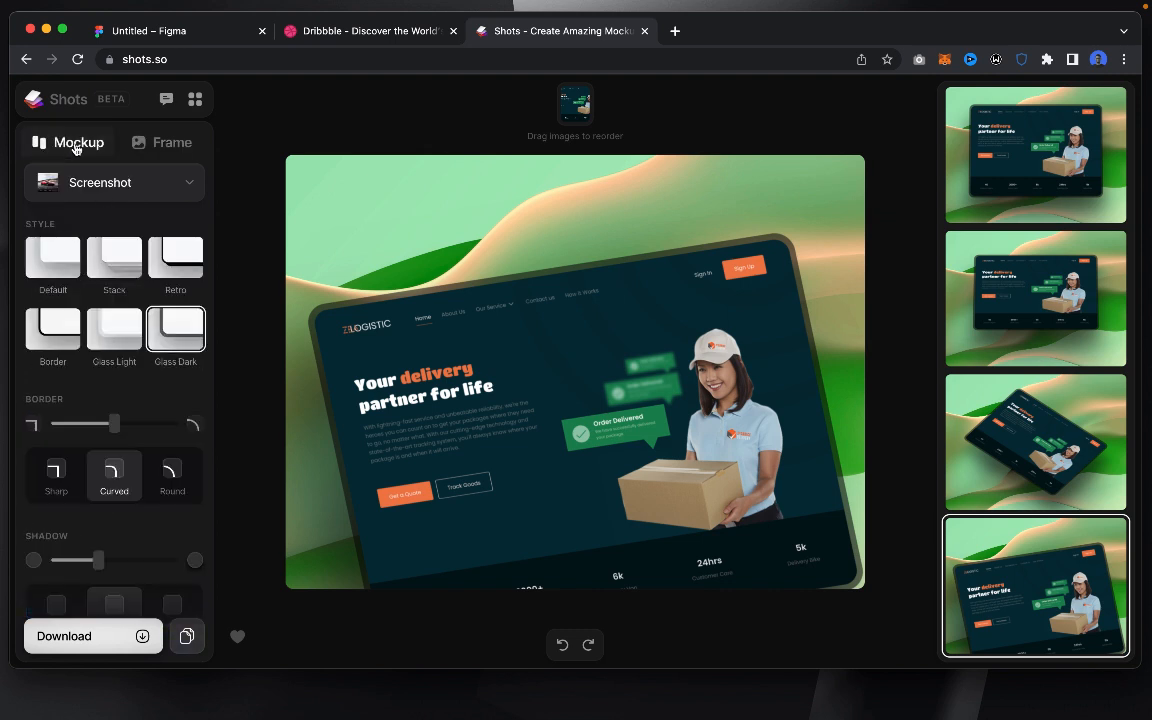
click(56, 278)
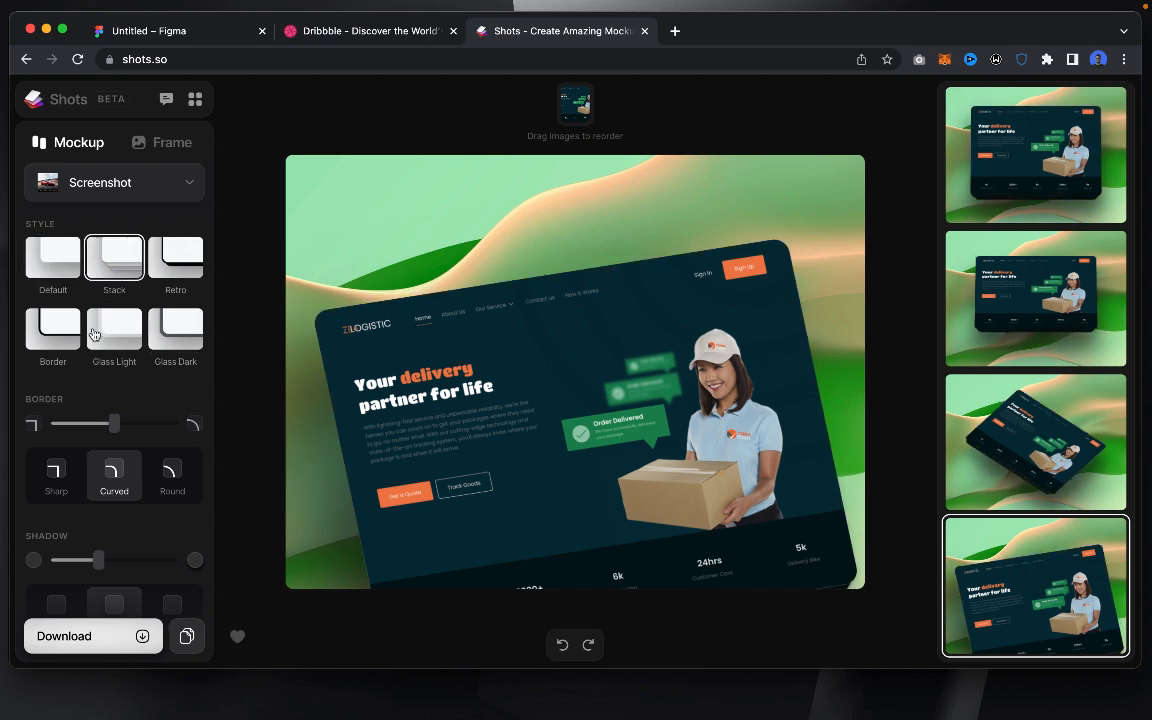
click(55, 325)
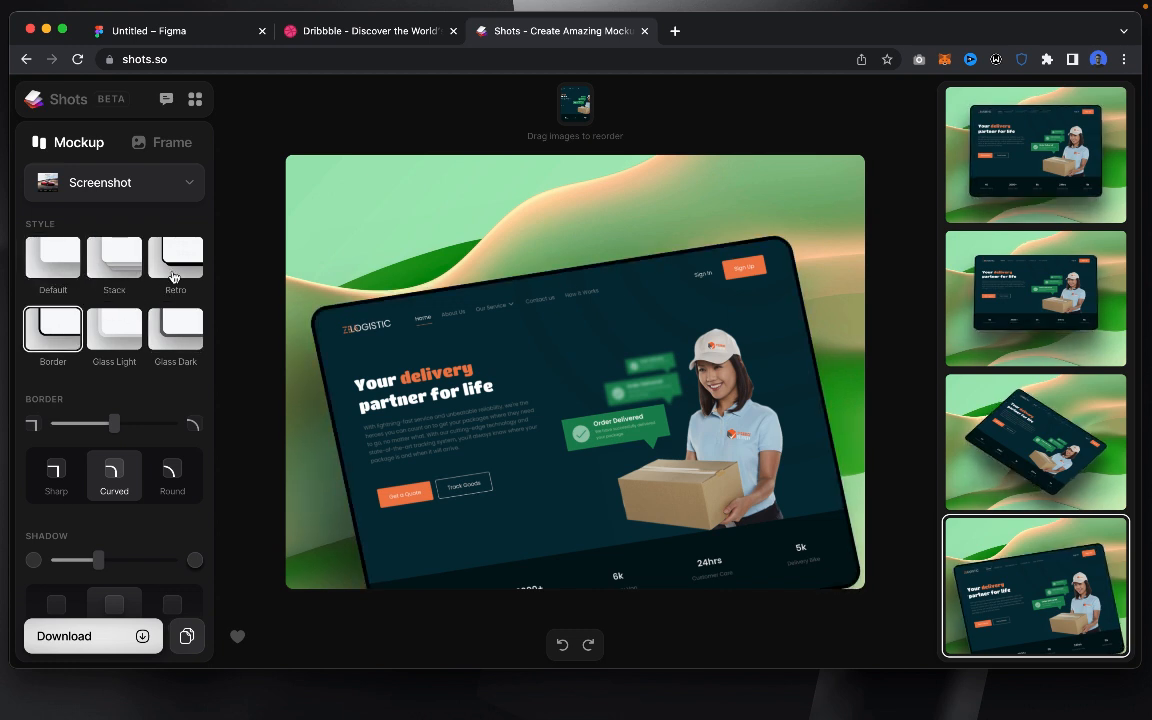
click(174, 278)
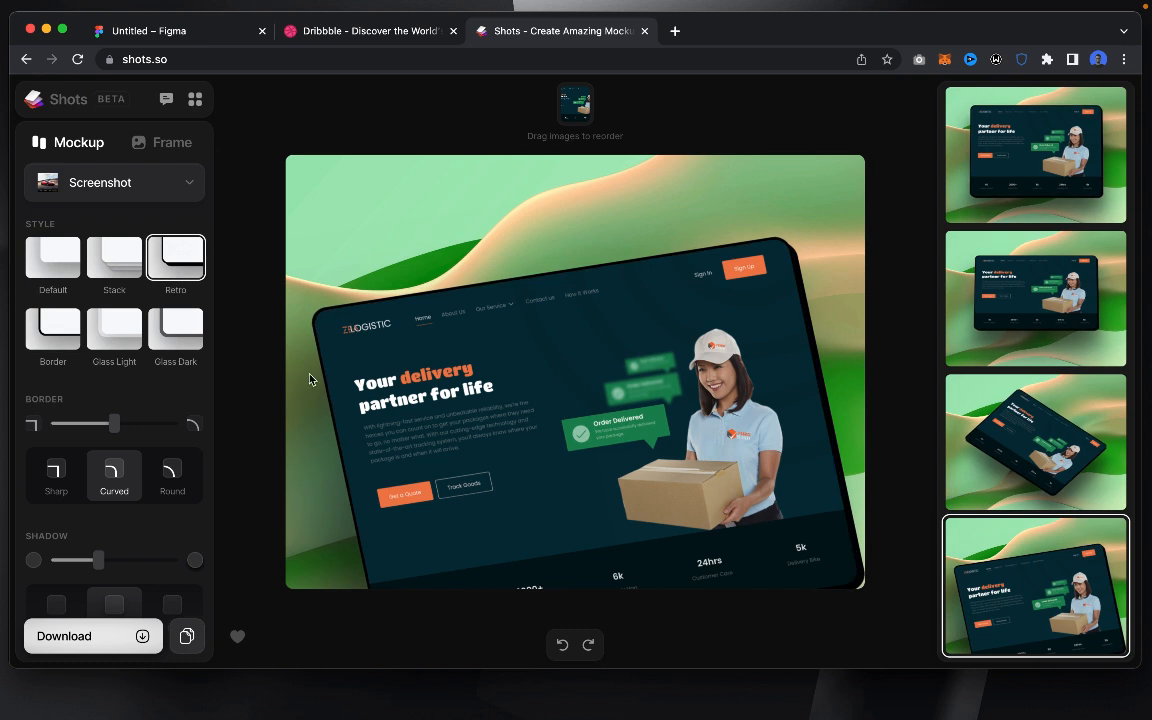
Step: Try the black gradient and dark grey as the frame background, and set it to solid grey #adb5bd
click(160, 155)
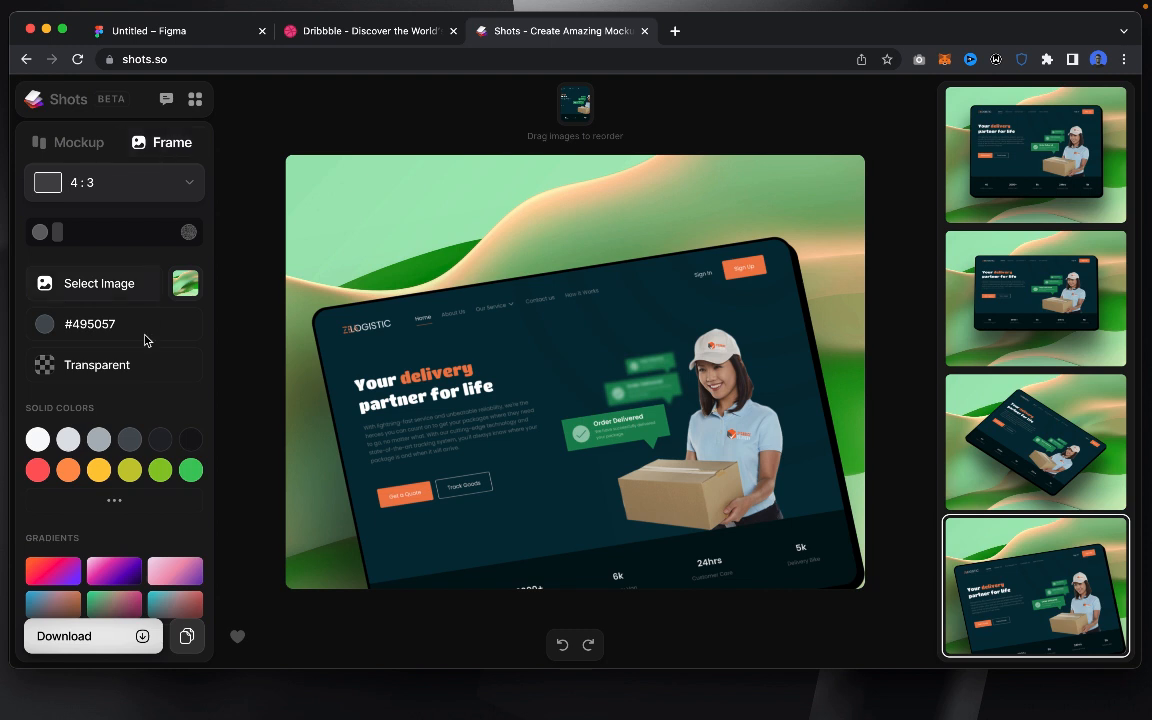
scroll(144, 340, down, 5)
click(170, 427)
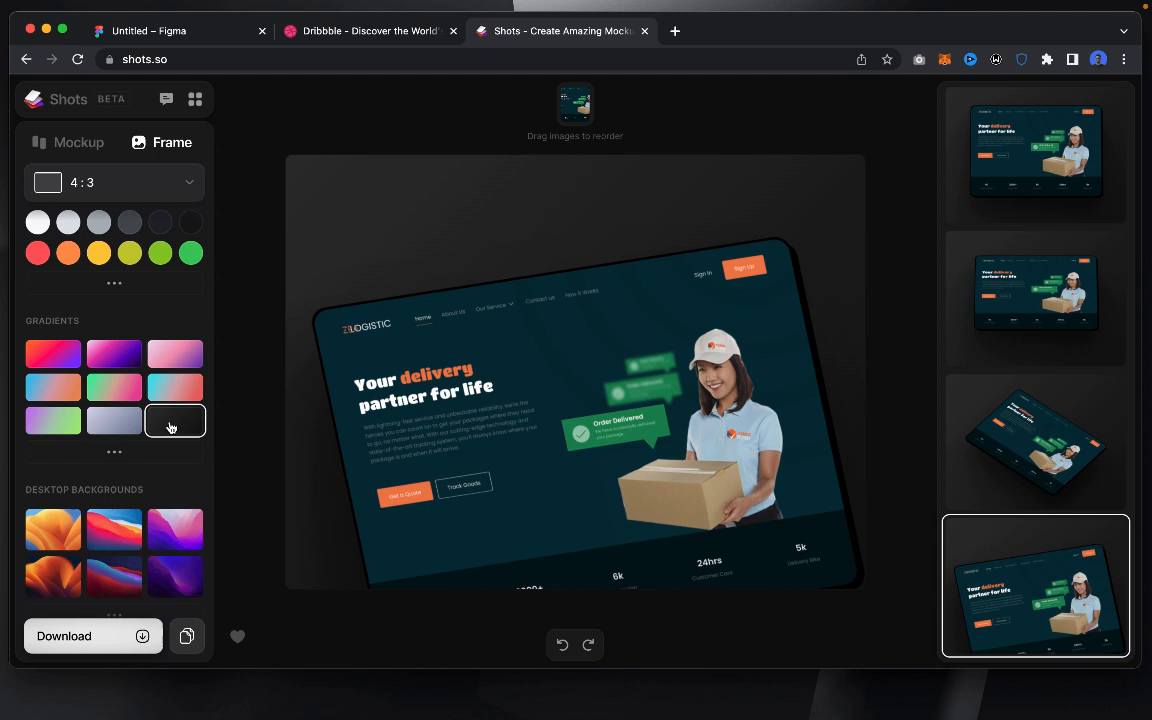
scroll(150, 440, down, 10)
scroll(148, 447, down, 1)
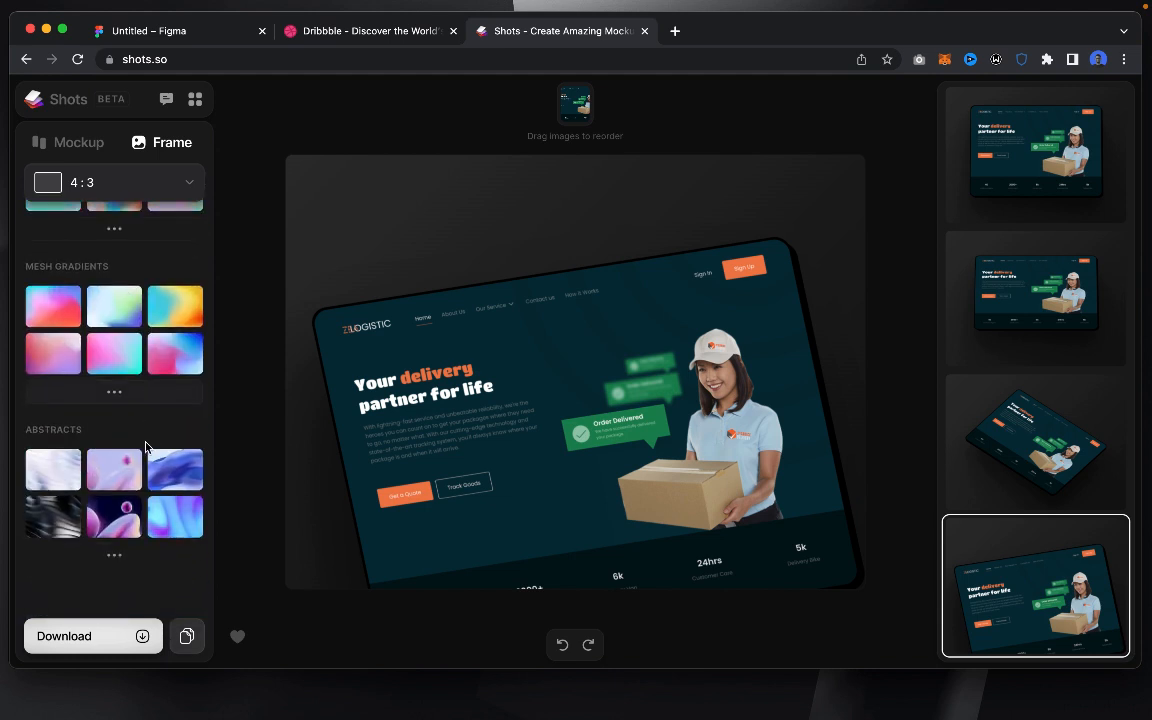
scroll(145, 446, up, 10)
click(130, 440)
click(99, 440)
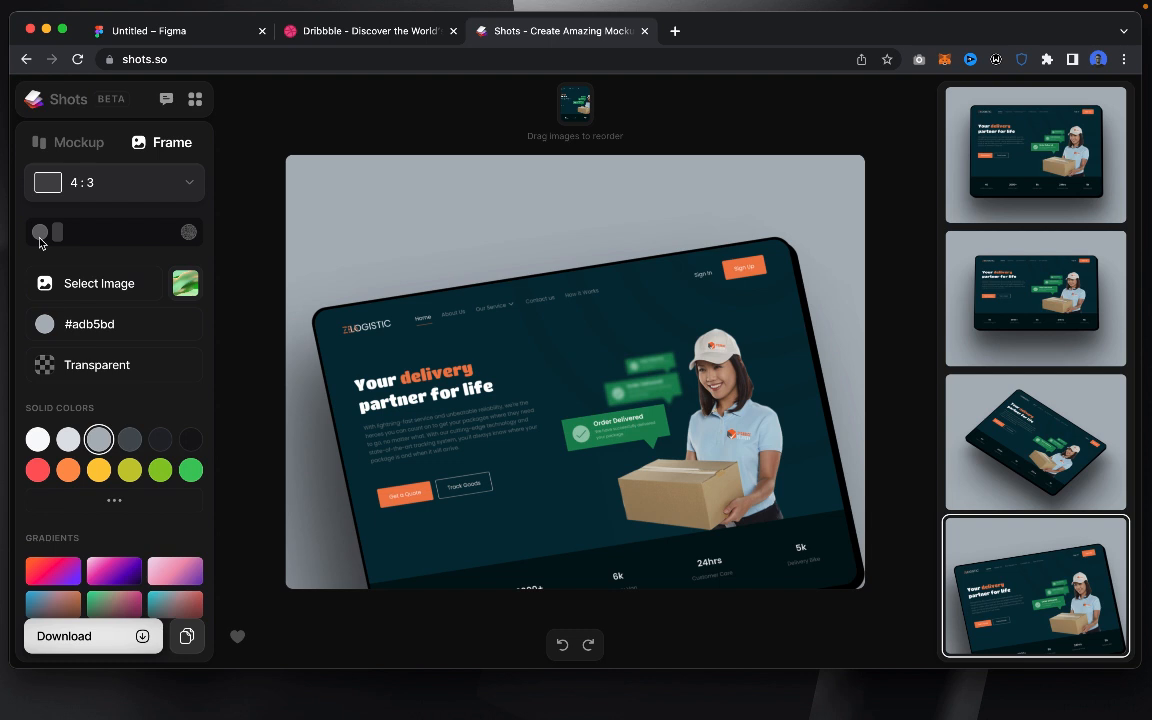
Step: Try a stronger background effect, return it to the minimum, and check the frame size options while keeping 4:3
click(82, 238)
click(40, 235)
click(155, 186)
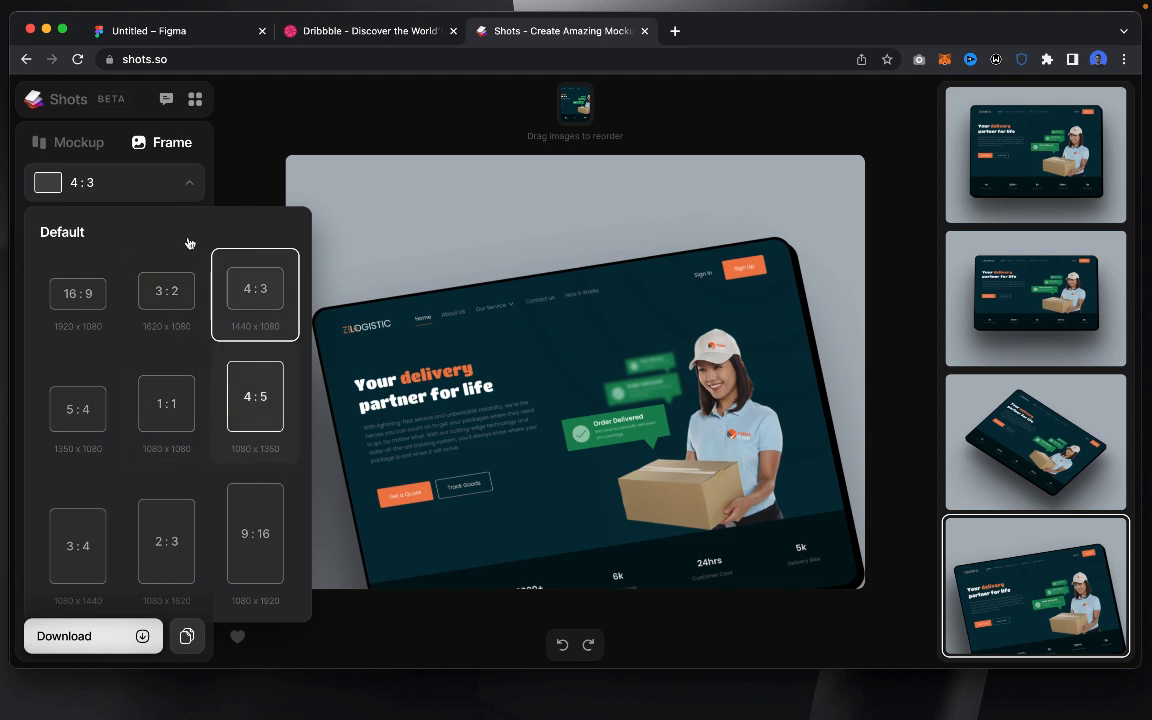
click(195, 186)
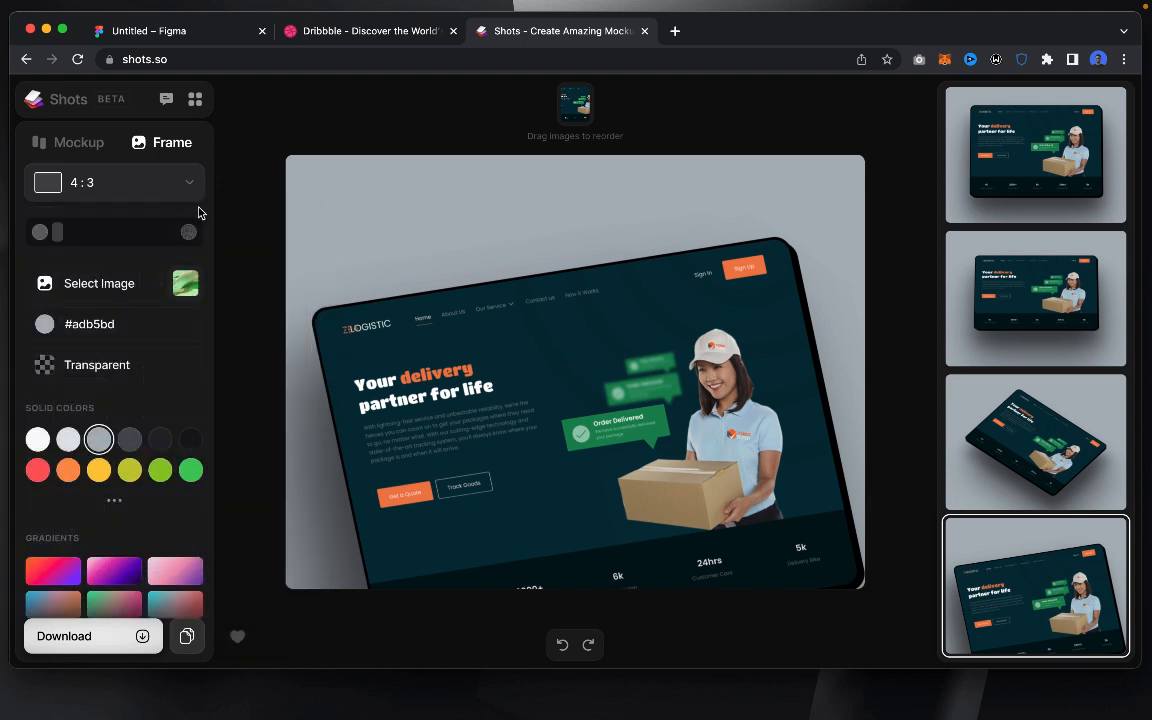
Step: Set the frame background to solid light grey #dee2e6 and download the finished mockup image
scroll(85, 330, down, 1)
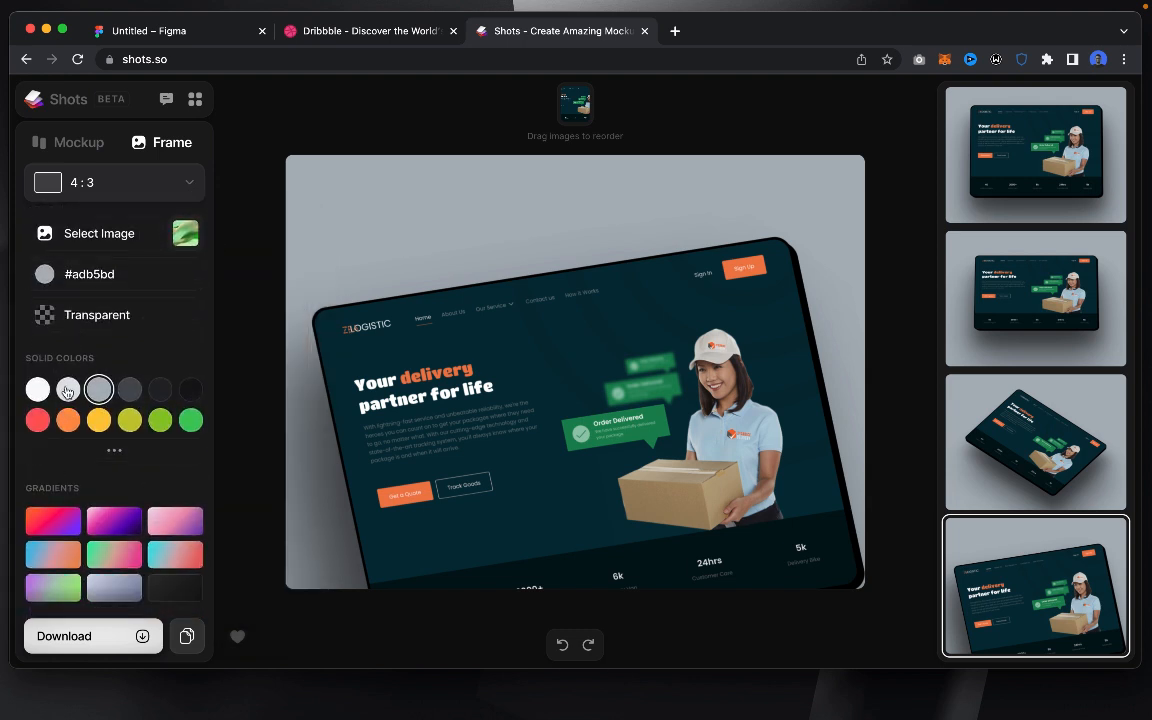
click(68, 390)
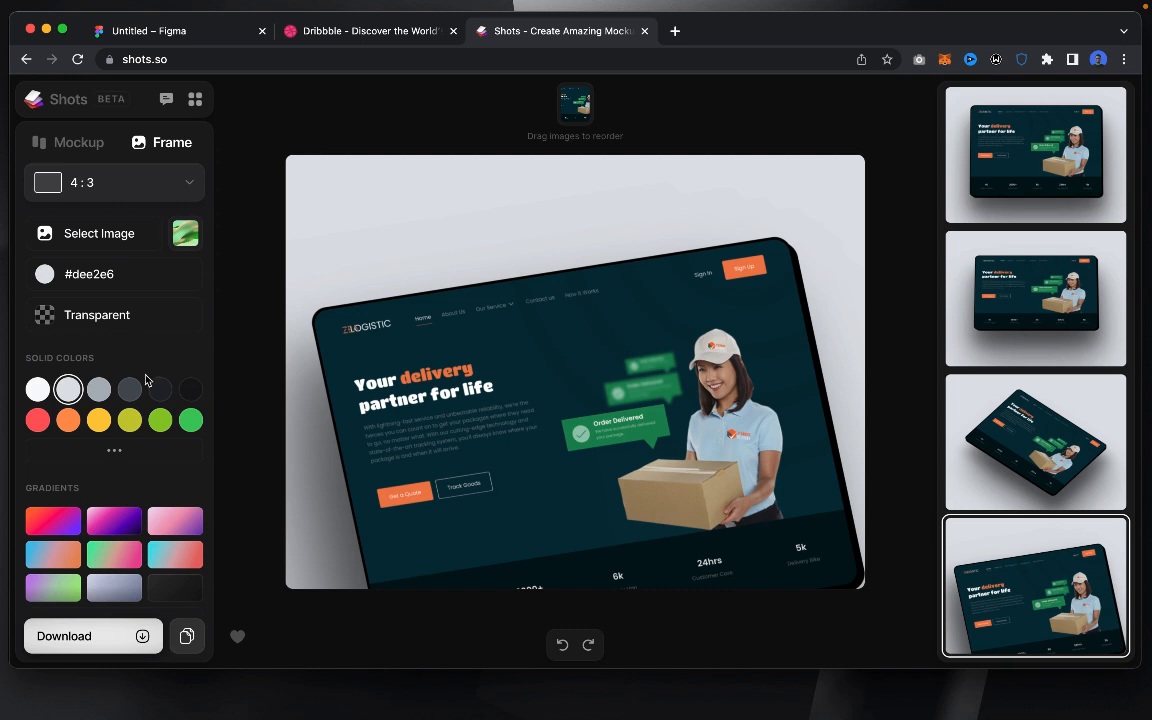
scroll(145, 380, down, 5)
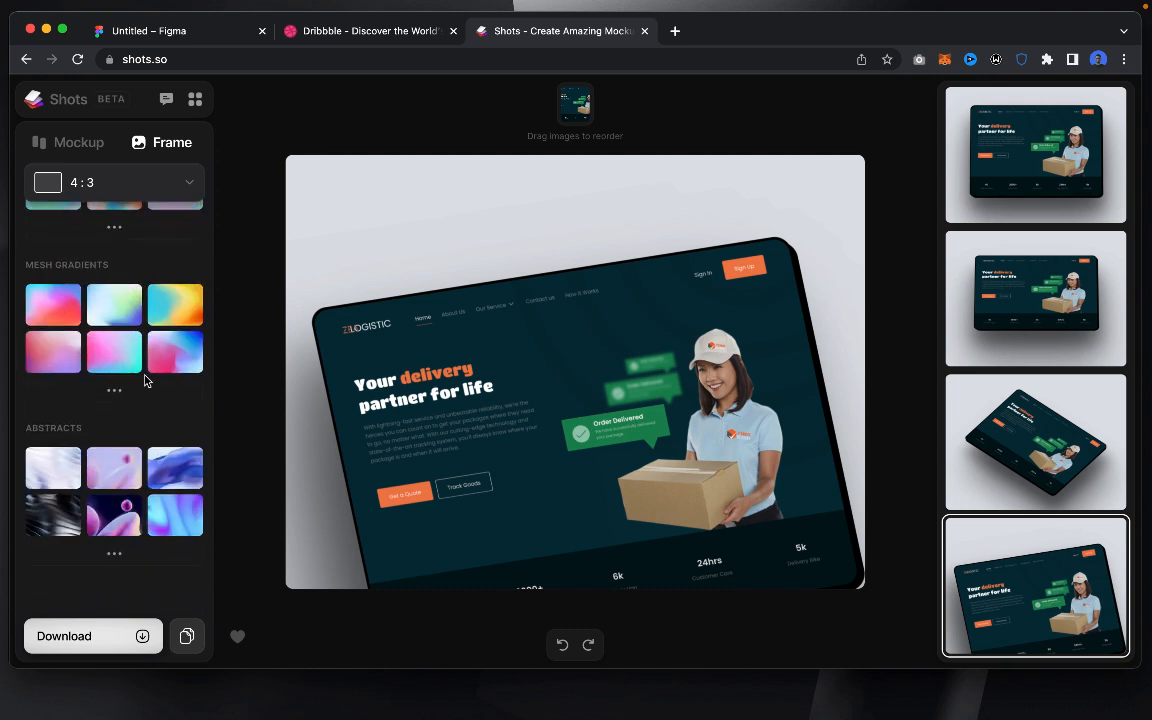
scroll(145, 380, up, 5)
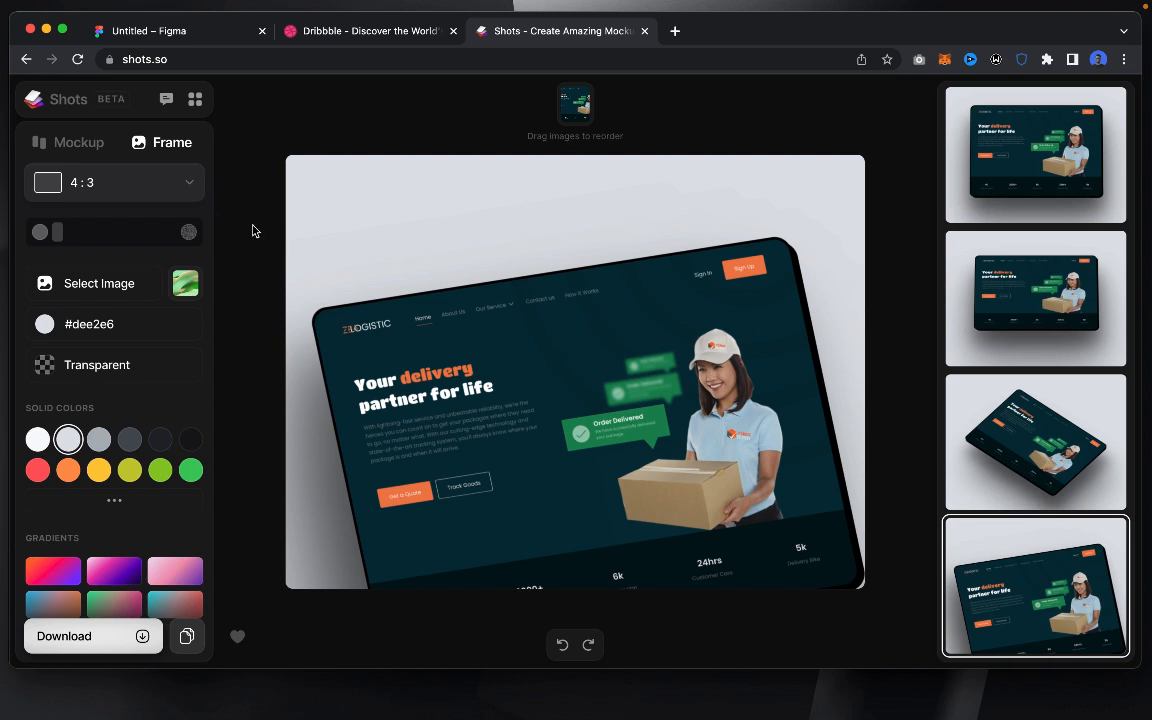
click(100, 628)
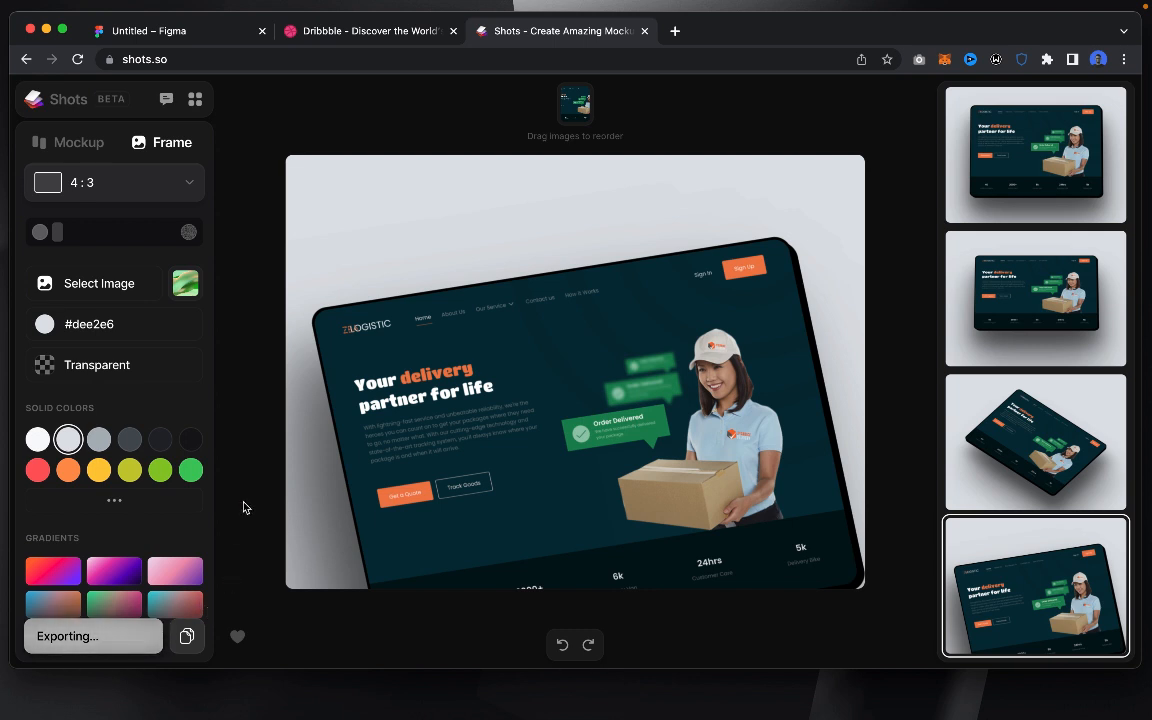
Step: Switch to Dribbble, start a new shot upload and add the downloaded image 178shots_so.png to it
click(370, 31)
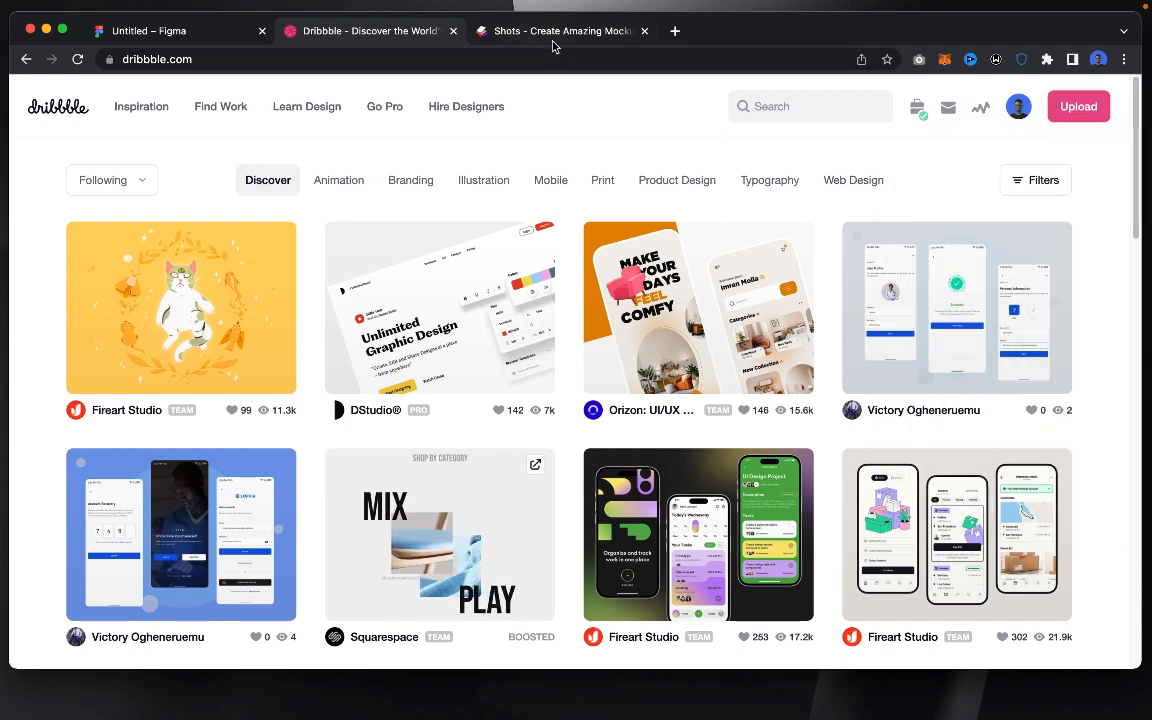
click(1062, 120)
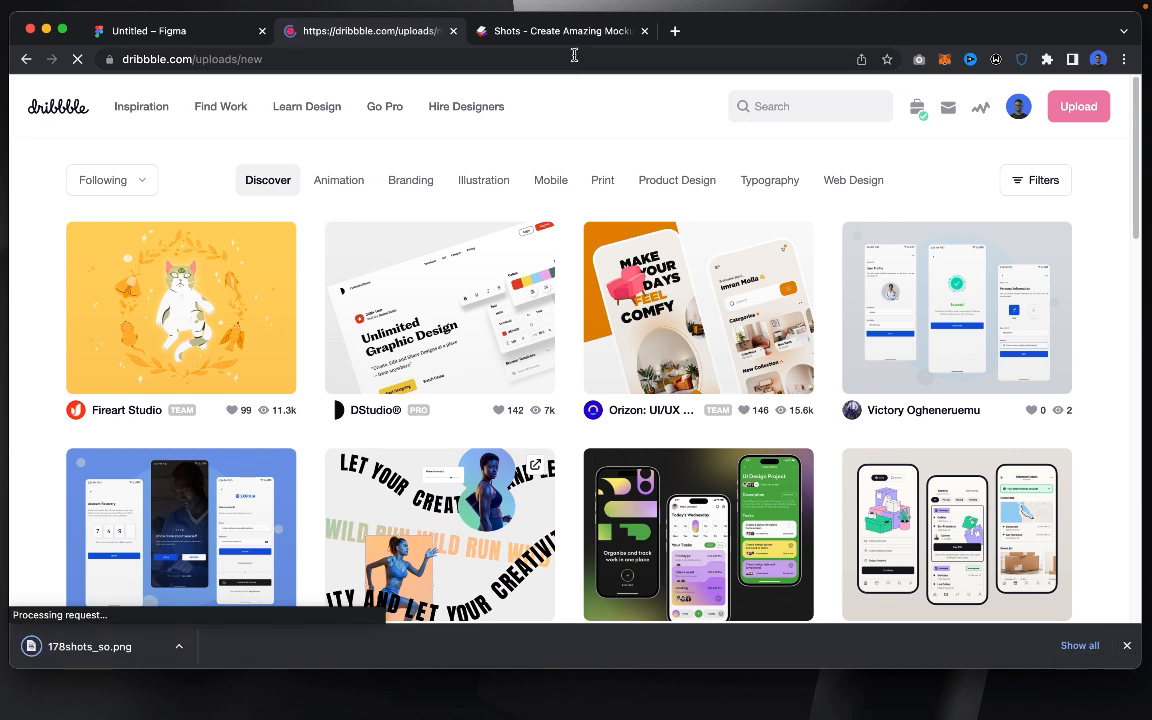
drag(104, 664, 359, 221)
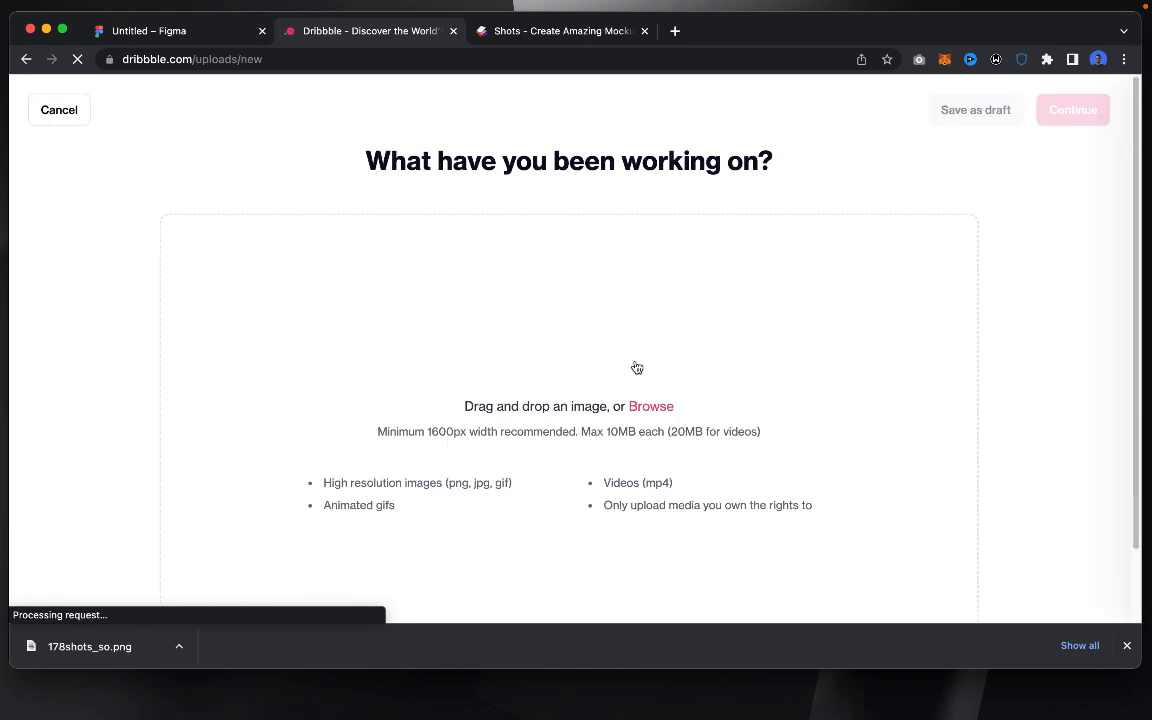
drag(114, 647, 537, 416)
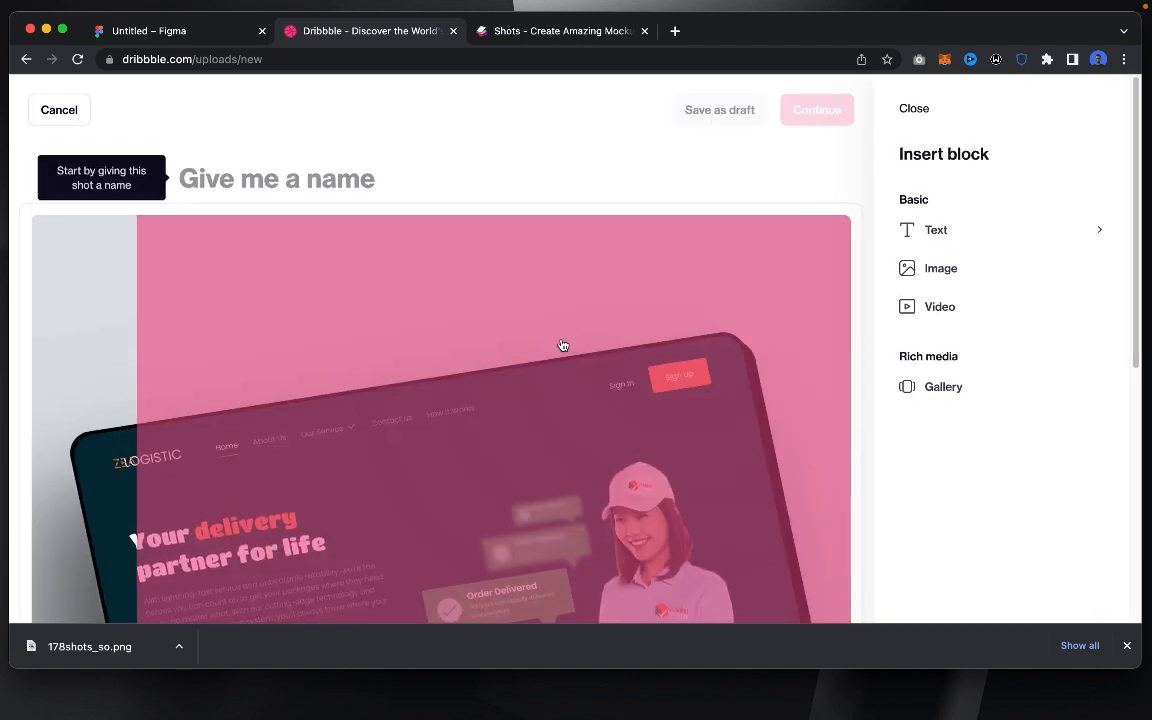
Step: Look over the new shot's page, examining the uploaded mockup image, the name field and the description area
scroll(563, 345, down, 5)
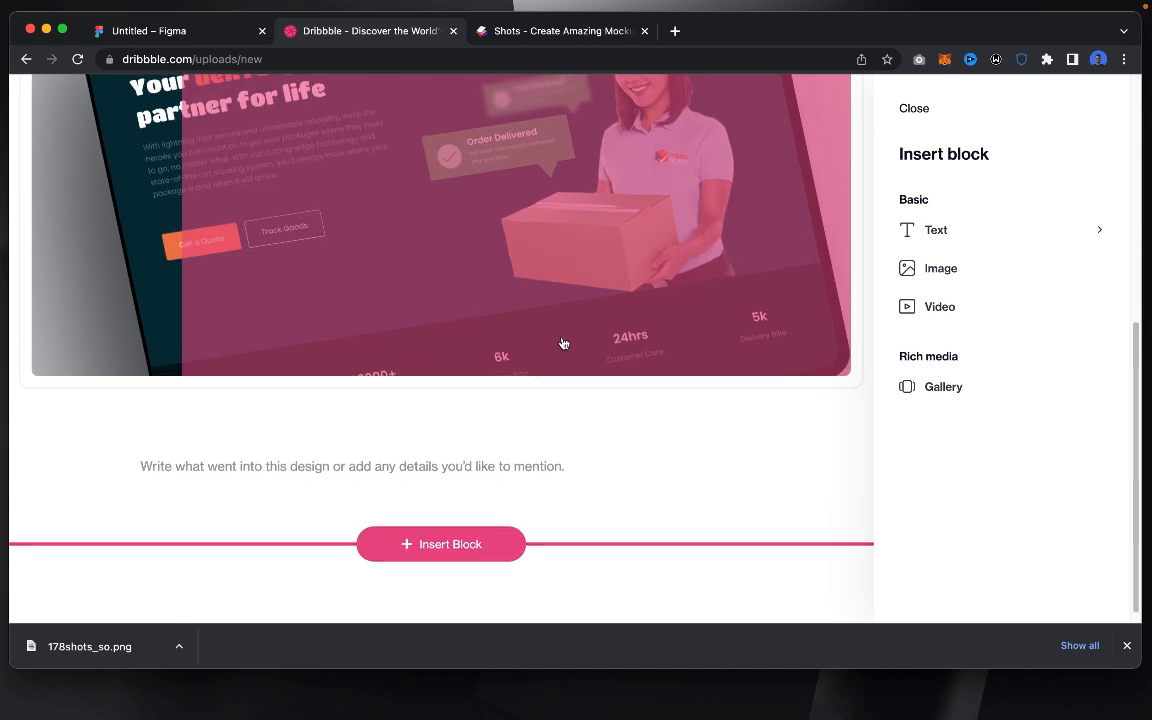
scroll(563, 345, up, 3)
scroll(563, 343, down, 1)
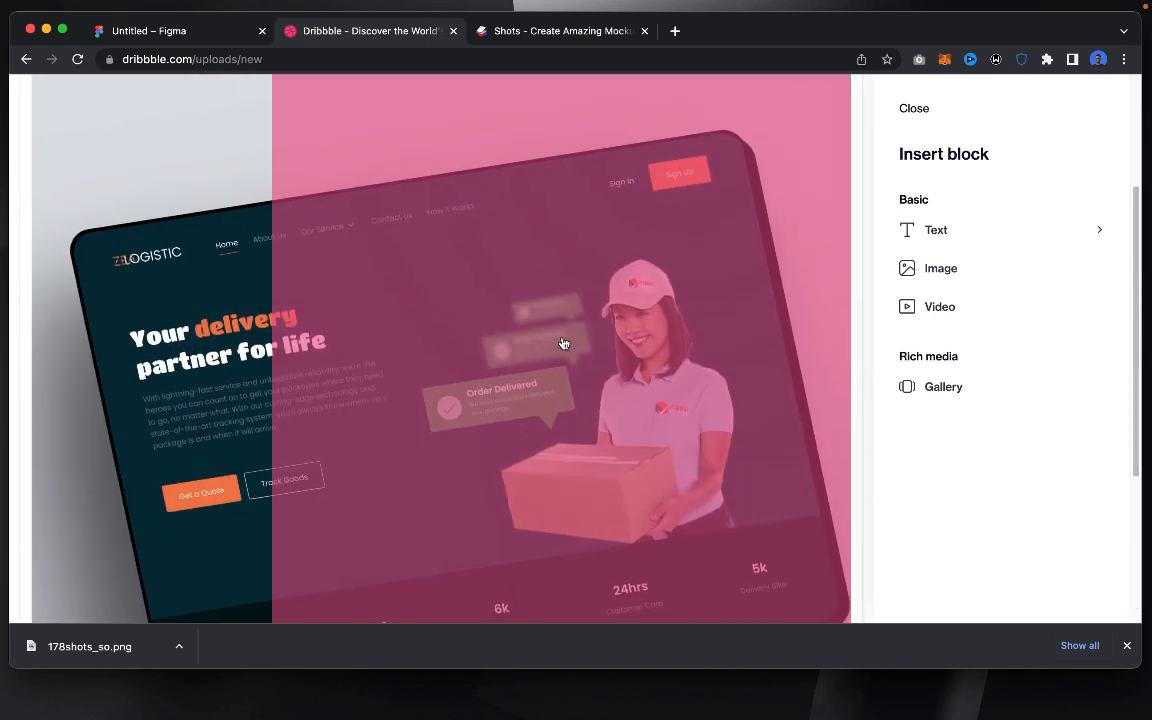
scroll(718, 300, down, 1)
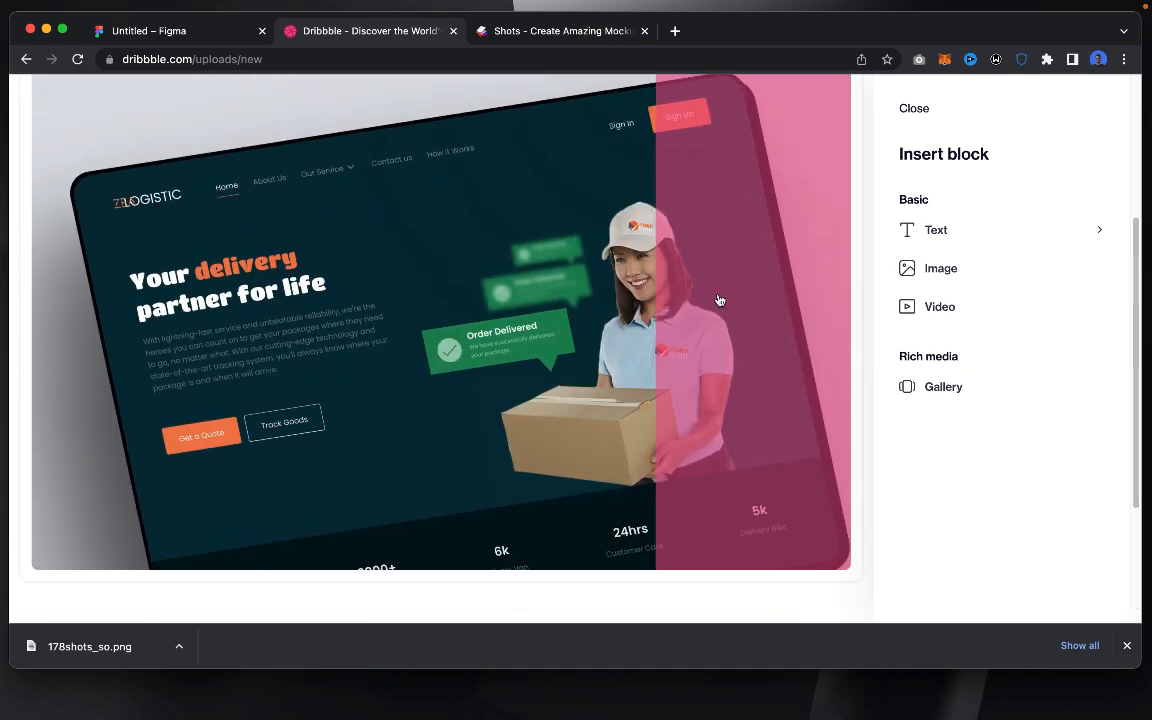
scroll(718, 298, up, 3)
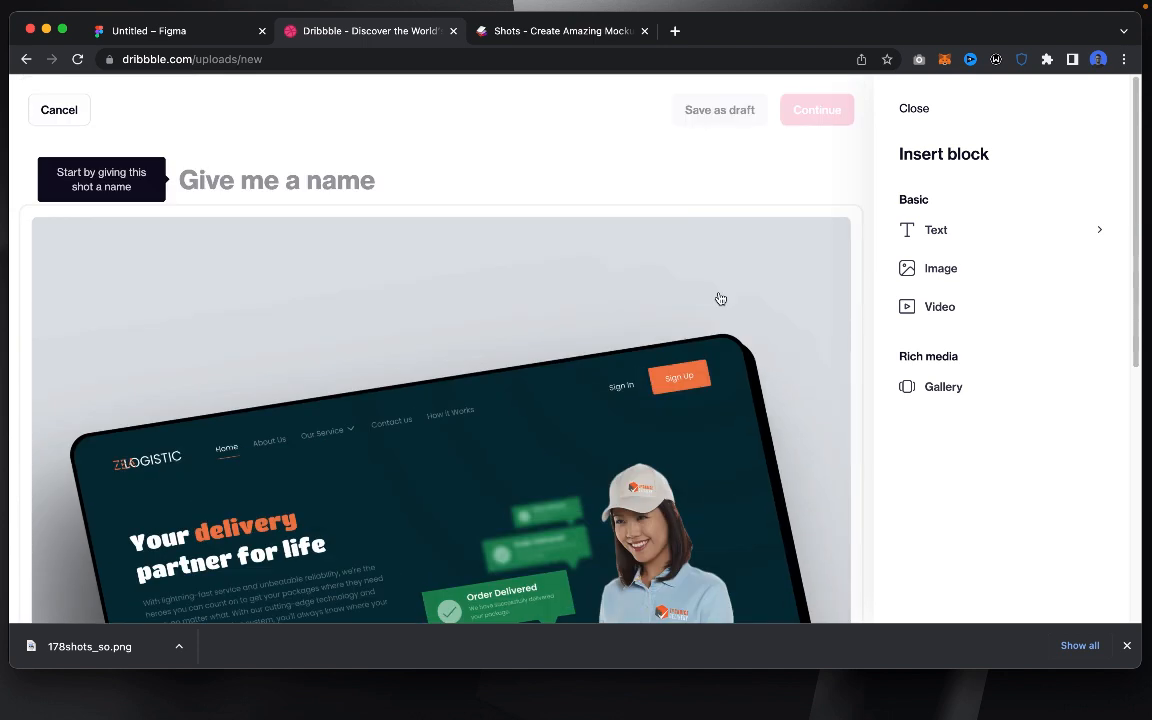
scroll(718, 298, down, 4)
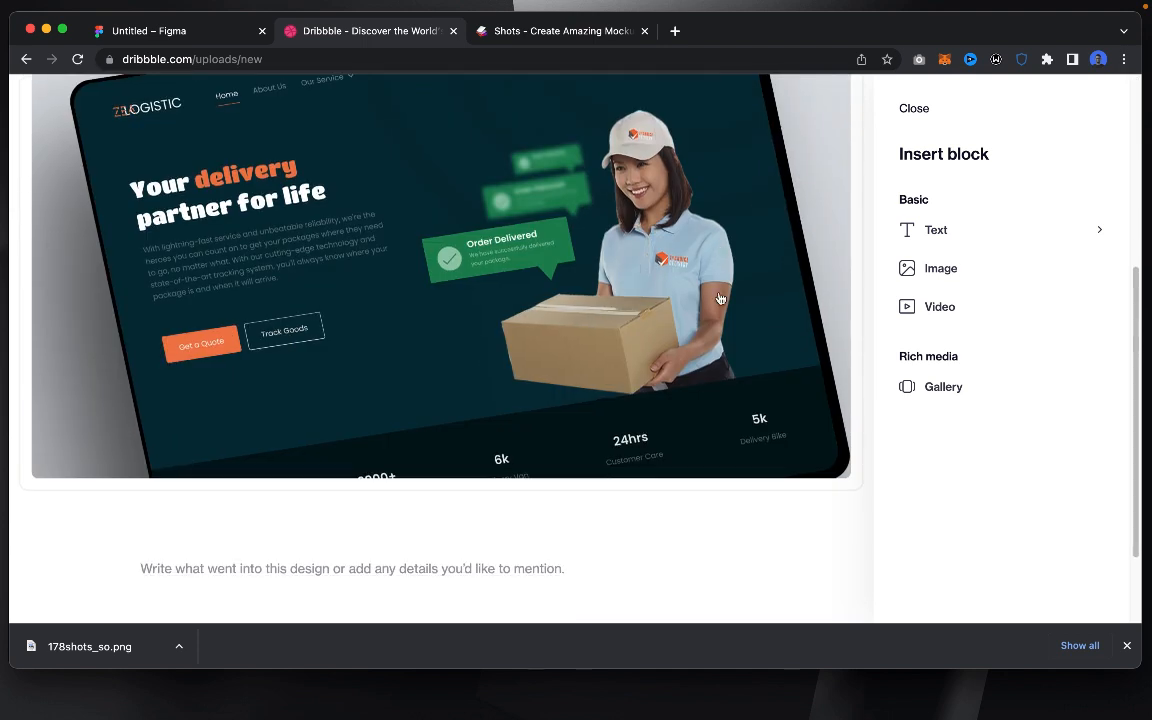
scroll(706, 297, up, 2)
scroll(702, 297, up, 4)
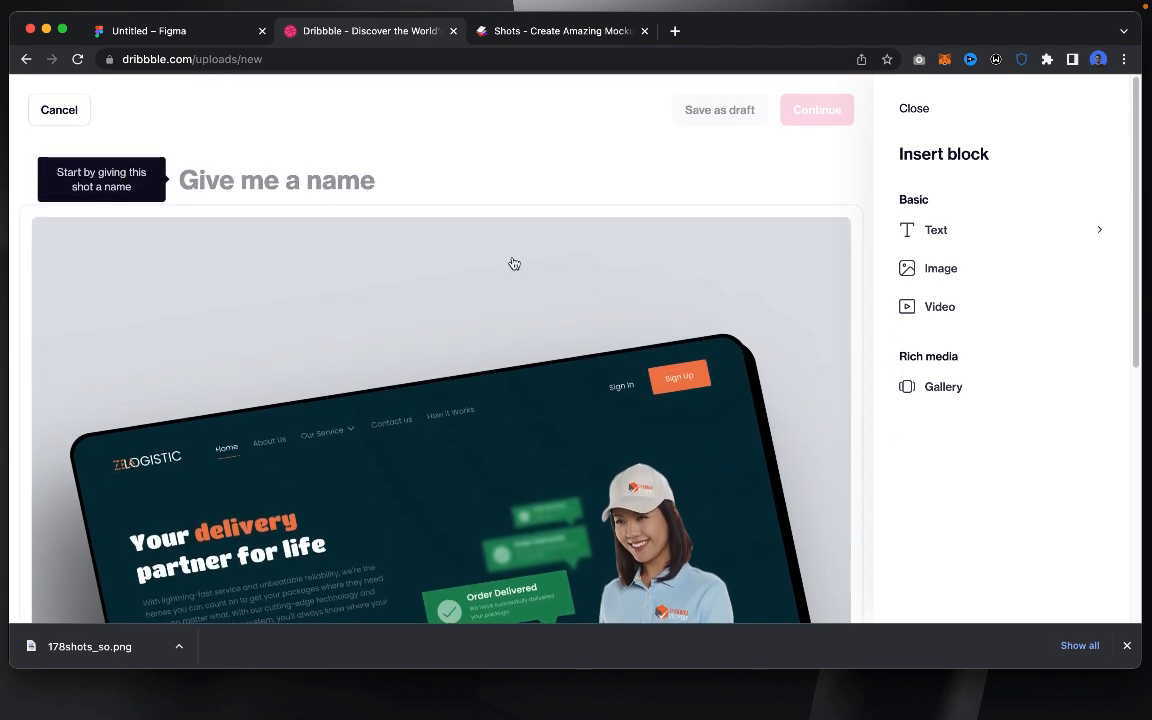